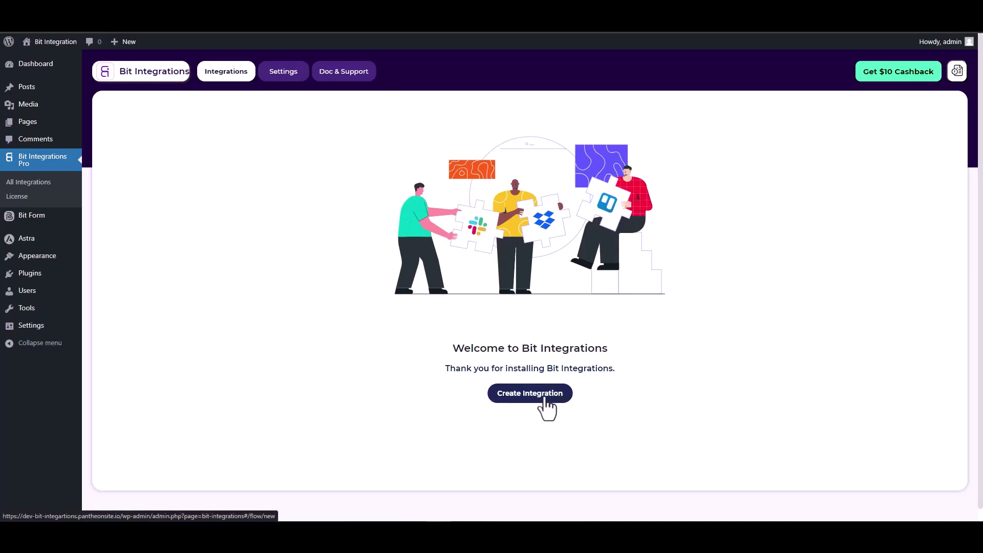
Pick SiteOrigin Widgets as the trigger and start fetching its form fields.
{"action": "type", "text": "sit"}
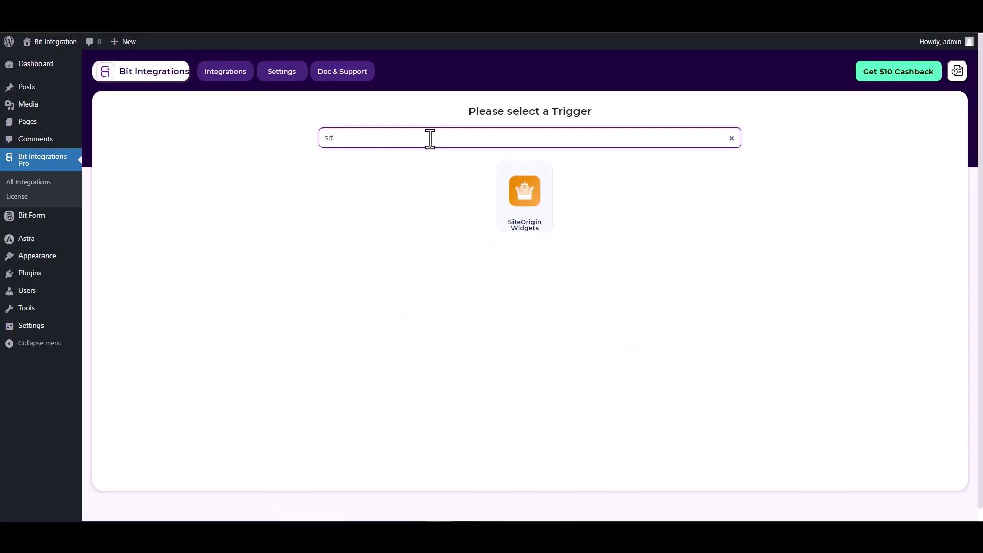
{"action": "left_click", "coordinate": [533, 221]}
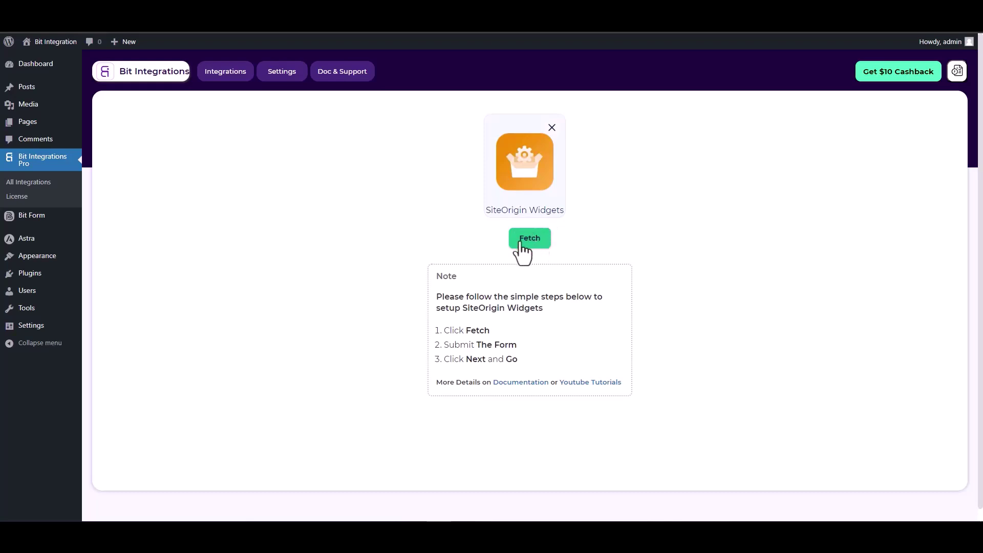
{"action": "left_click", "coordinate": [527, 244]}
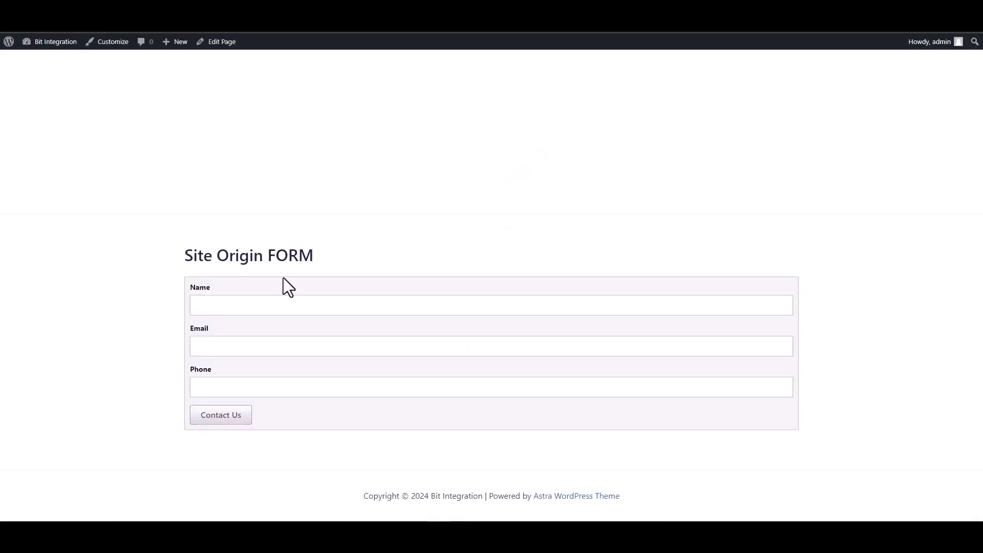
Submit the Site Origin test form with name 'test', a test email and a test phone number.
{"action": "left_click", "coordinate": [330, 305]}
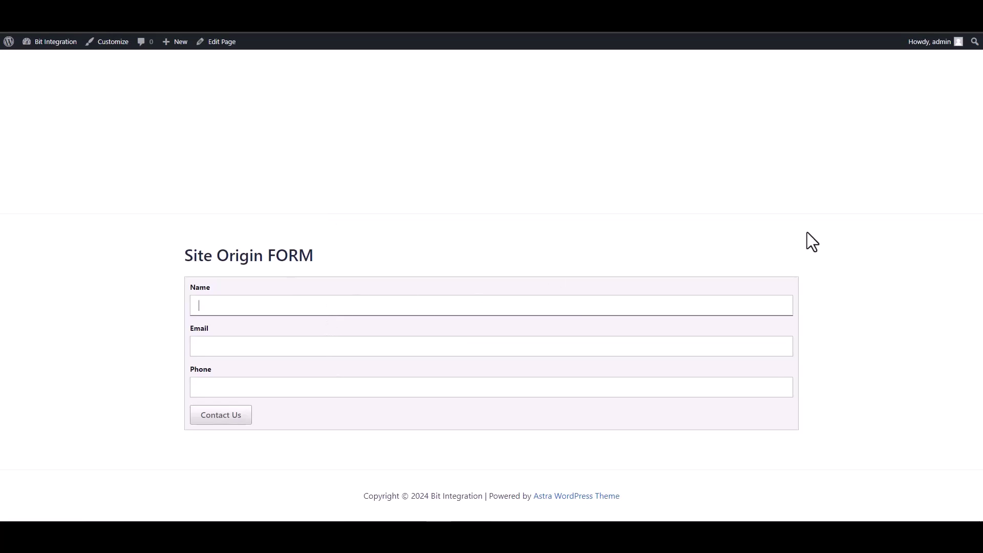
{"action": "left_click", "coordinate": [661, 344]}
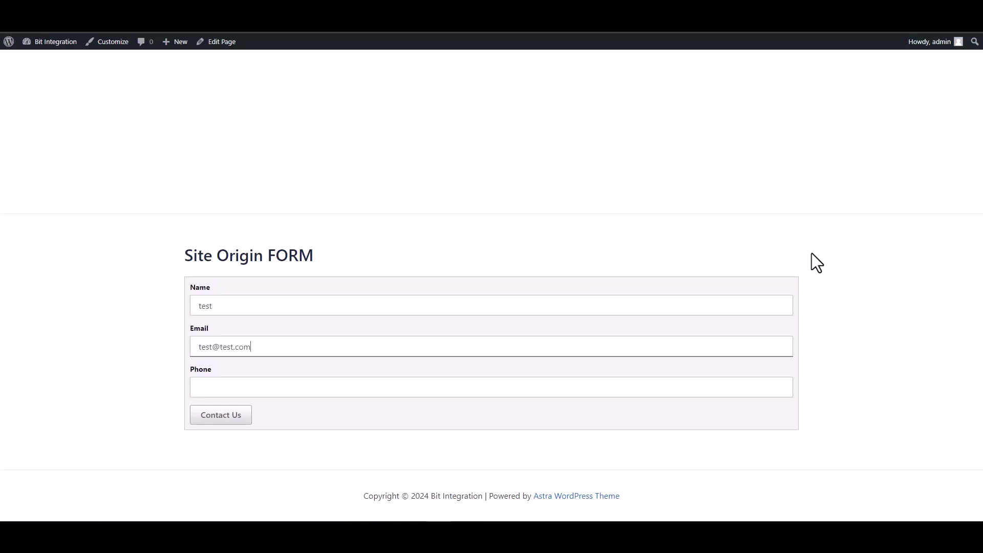
{"action": "left_click", "coordinate": [676, 394]}
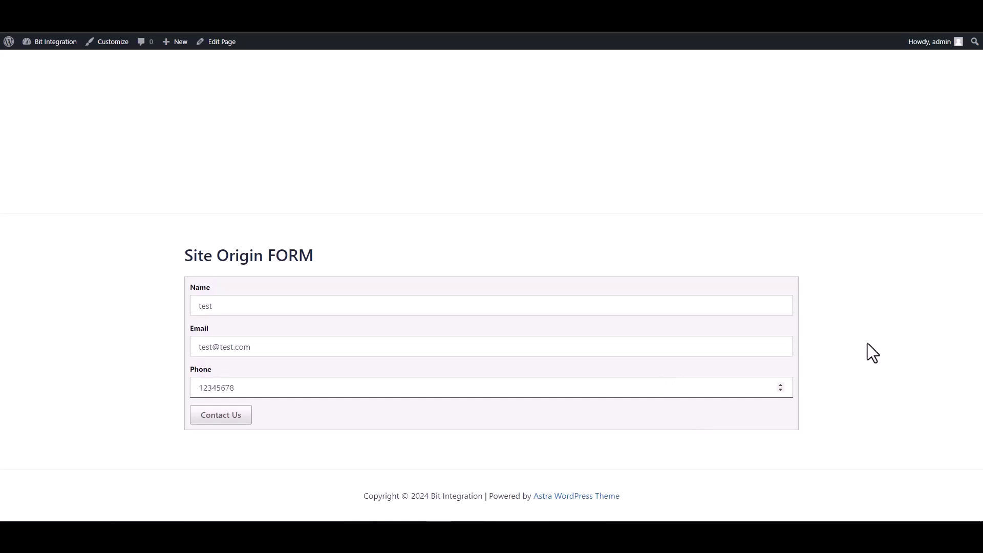
{"action": "left_click", "coordinate": [227, 414]}
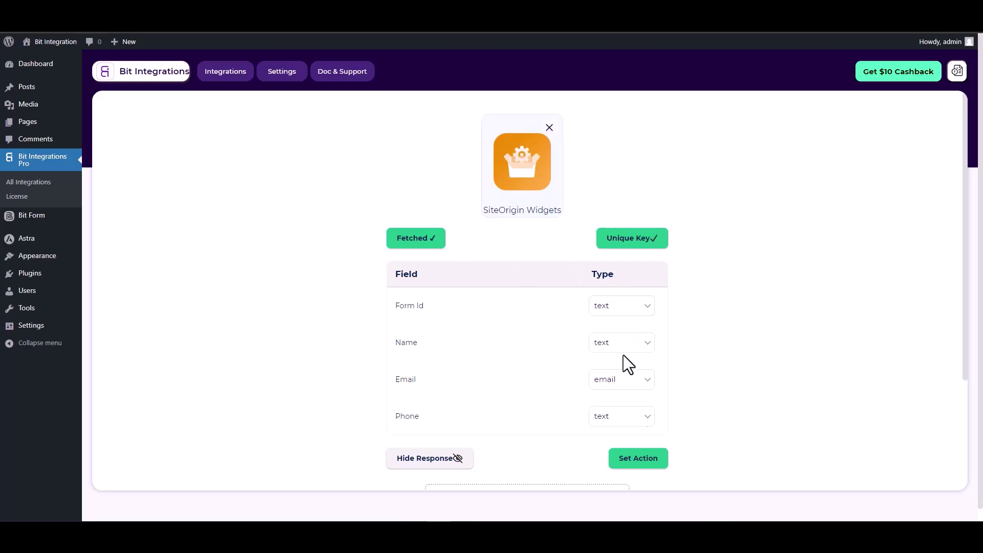
Confirm the fetched Form Id, Name, Email and Phone fields and move on to choosing an action.
{"action": "left_click", "coordinate": [637, 462]}
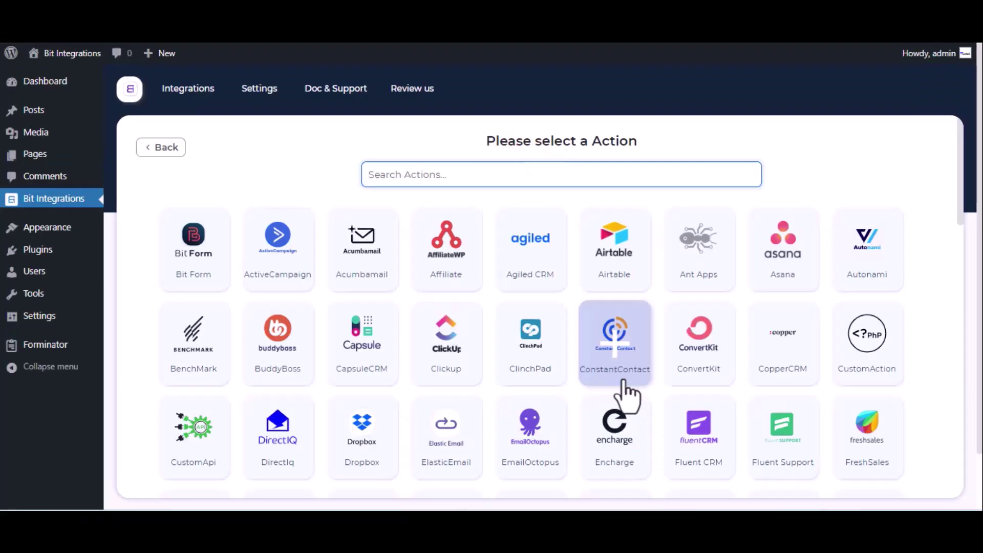
Choose Notion as the action and open Notion's My integrations page from the settings' 'here' link.
{"action": "type", "text": "notion"}
{"action": "left_click", "coordinate": [542, 250]}
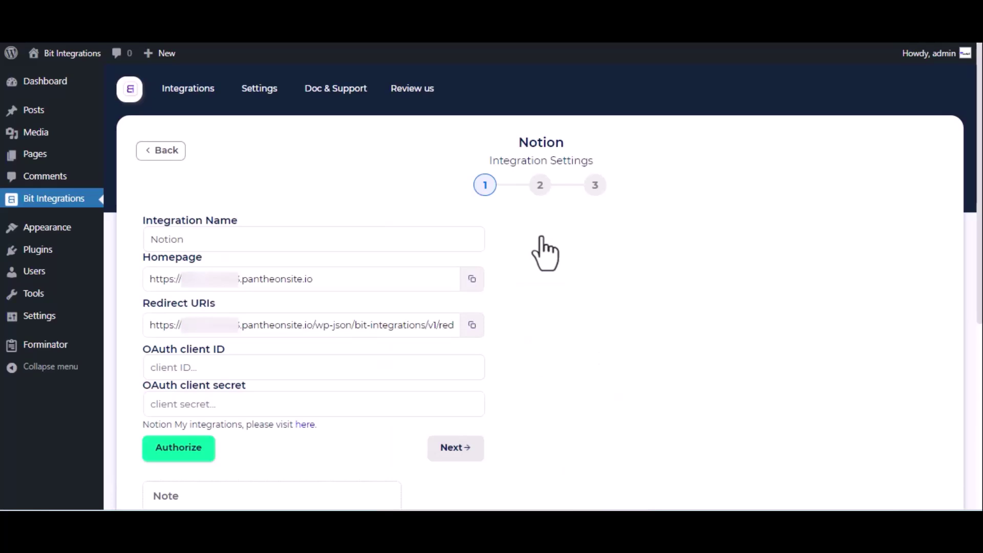
{"action": "left_click", "coordinate": [202, 240]}
{"action": "left_click", "coordinate": [164, 366]}
{"action": "left_click", "coordinate": [217, 404]}
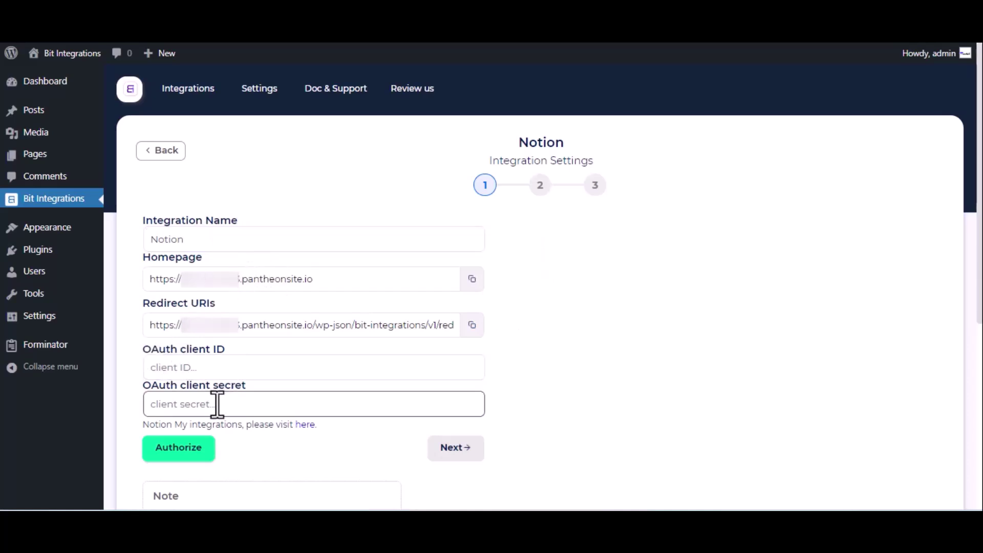
{"action": "left_click", "coordinate": [272, 423]}
{"action": "left_click", "coordinate": [303, 424]}
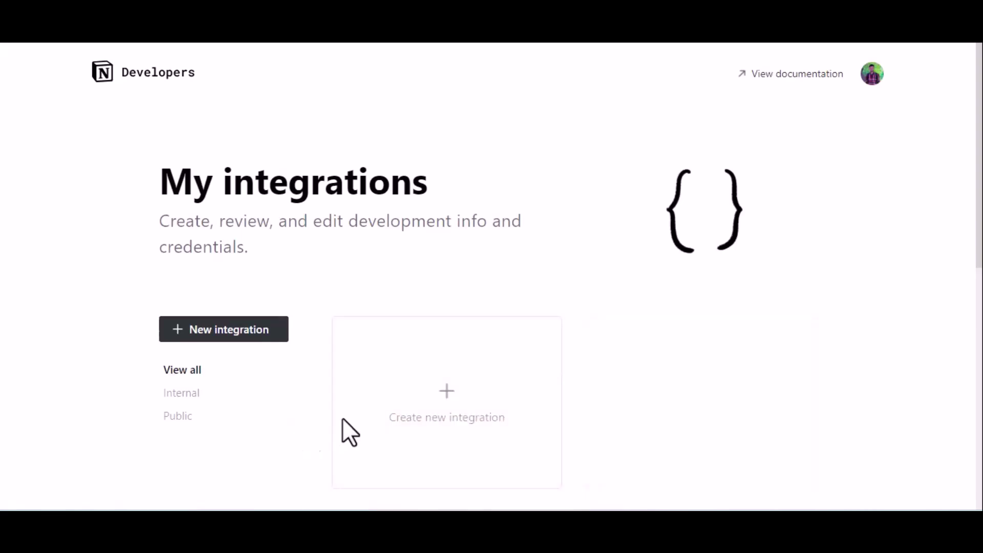
Start a new Notion integration named 'For Bit Integrations'.
{"action": "left_click", "coordinate": [432, 399]}
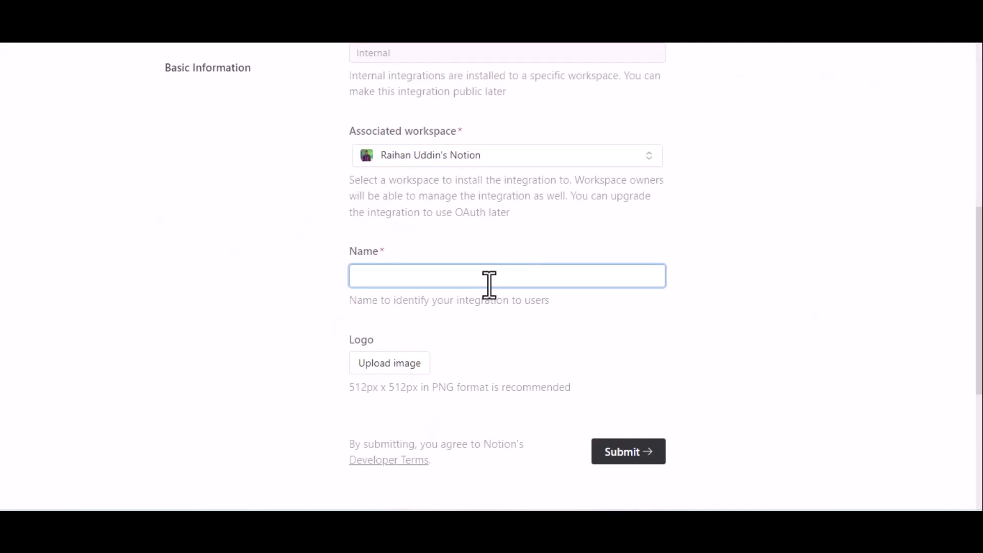
{"action": "type", "text": "For Bit Integrations"}
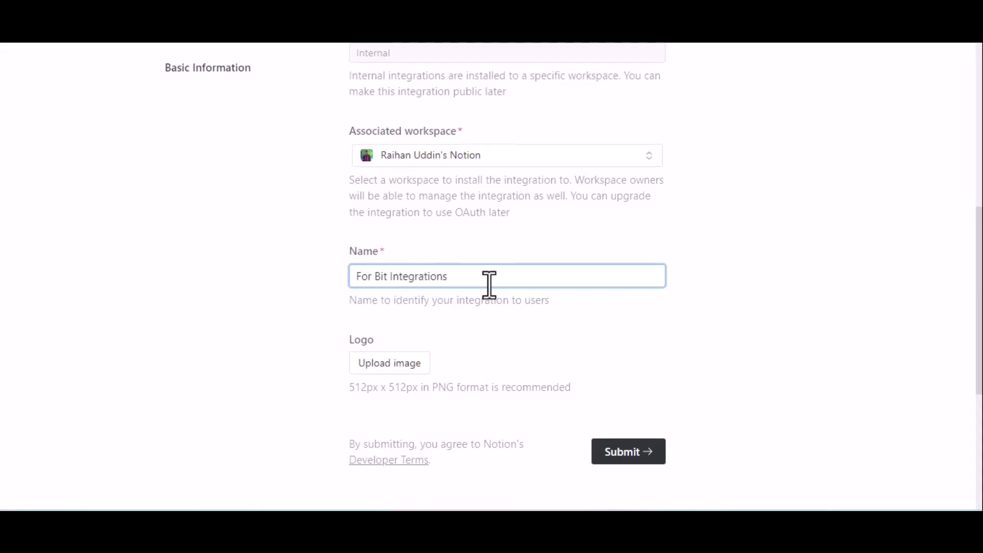
{"action": "scroll", "coordinate": [488, 284], "scroll_direction": "down", "scroll_amount": 2}
Create the integration and switch it to public in its distribution settings.
{"action": "left_click", "coordinate": [635, 358]}
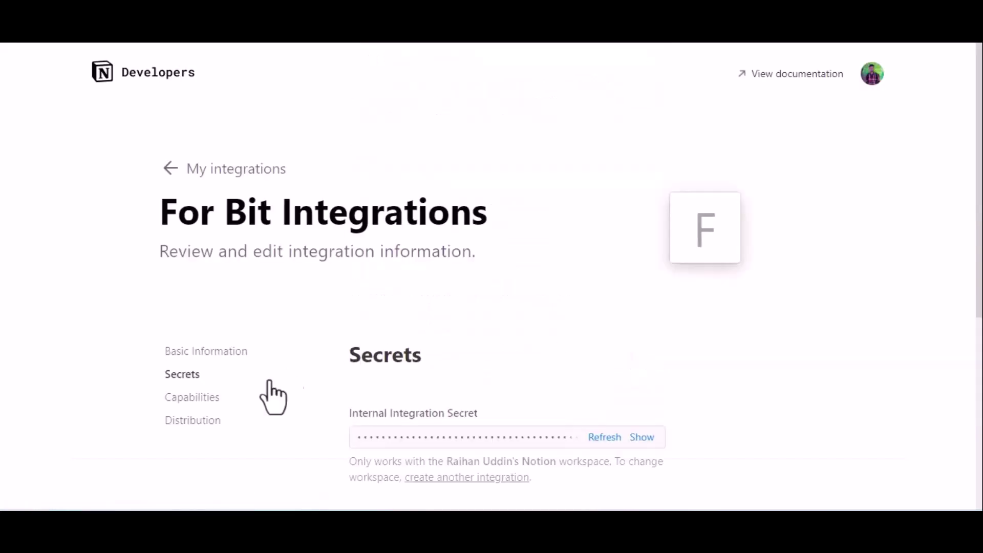
{"action": "left_click", "coordinate": [190, 425]}
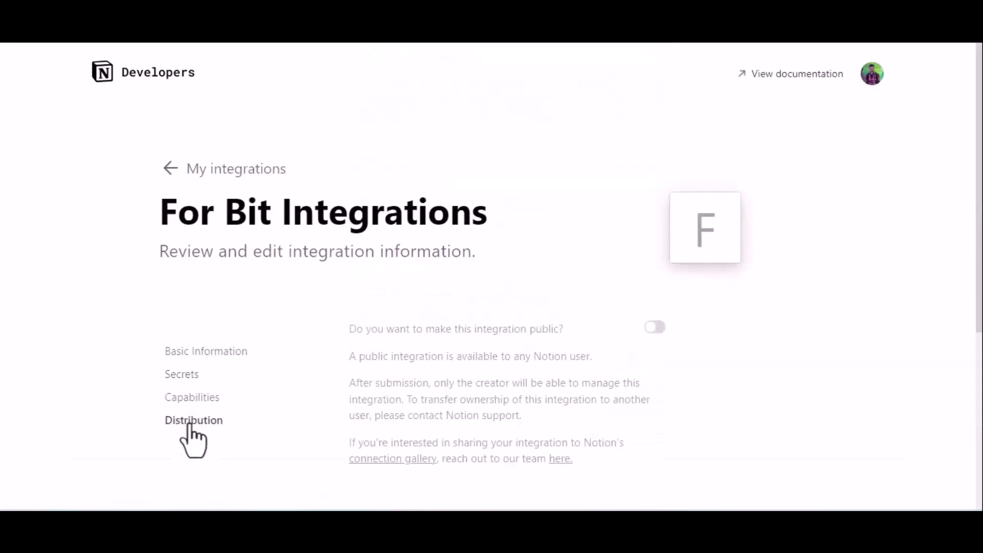
{"action": "left_click", "coordinate": [655, 327]}
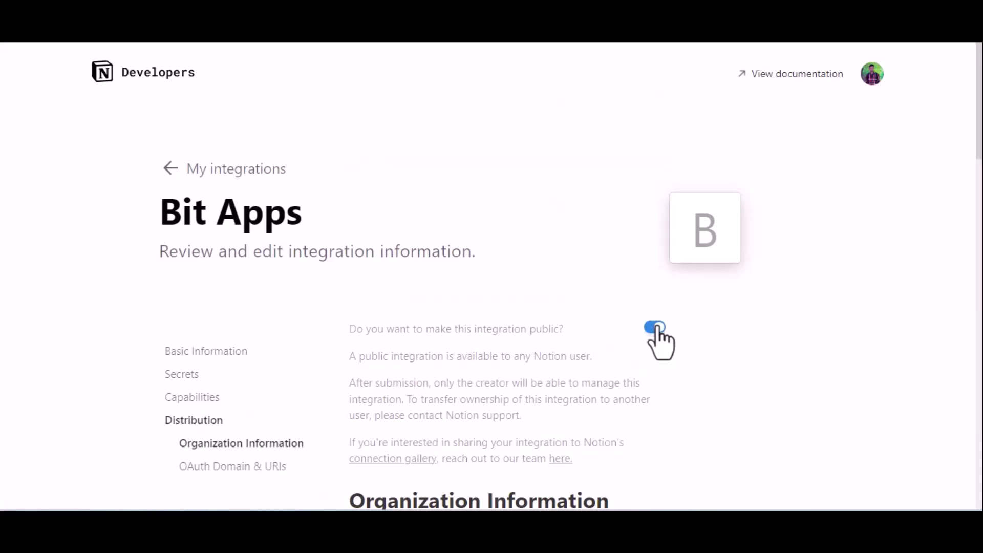
{"action": "scroll", "coordinate": [658, 330], "scroll_direction": "down", "scroll_amount": 6}
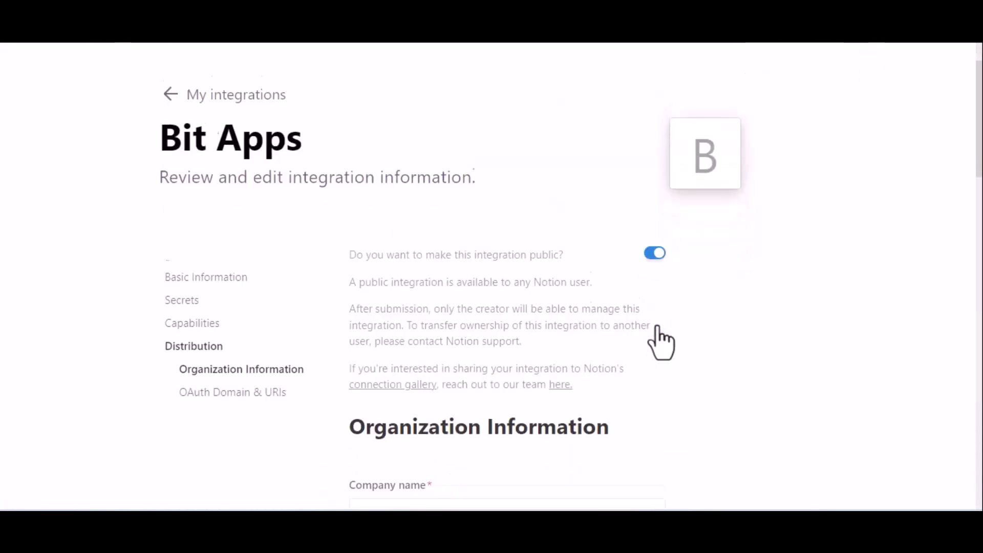
{"action": "scroll", "coordinate": [661, 342], "scroll_direction": "down", "scroll_amount": 2}
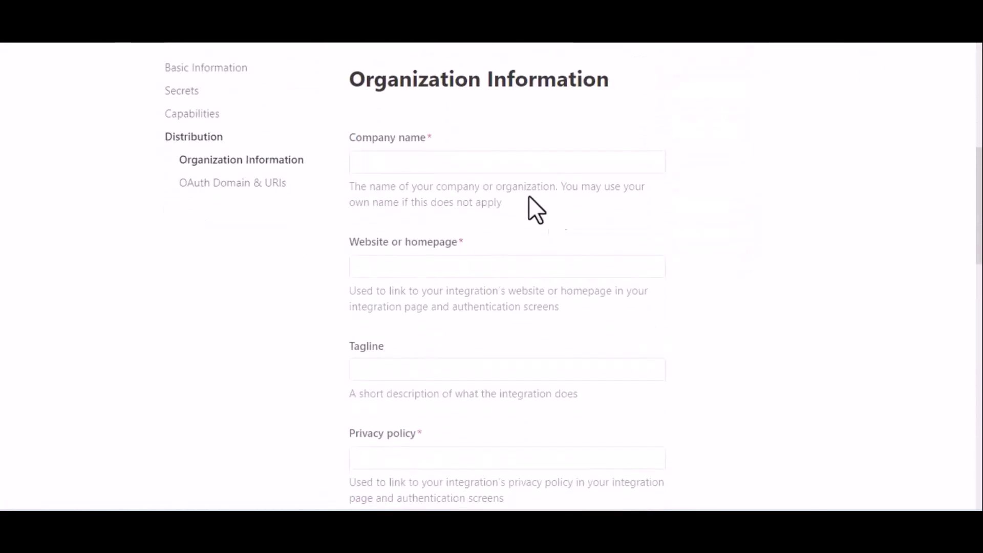
{"action": "left_click", "coordinate": [456, 158]}
{"action": "type", "text": "Bit"}
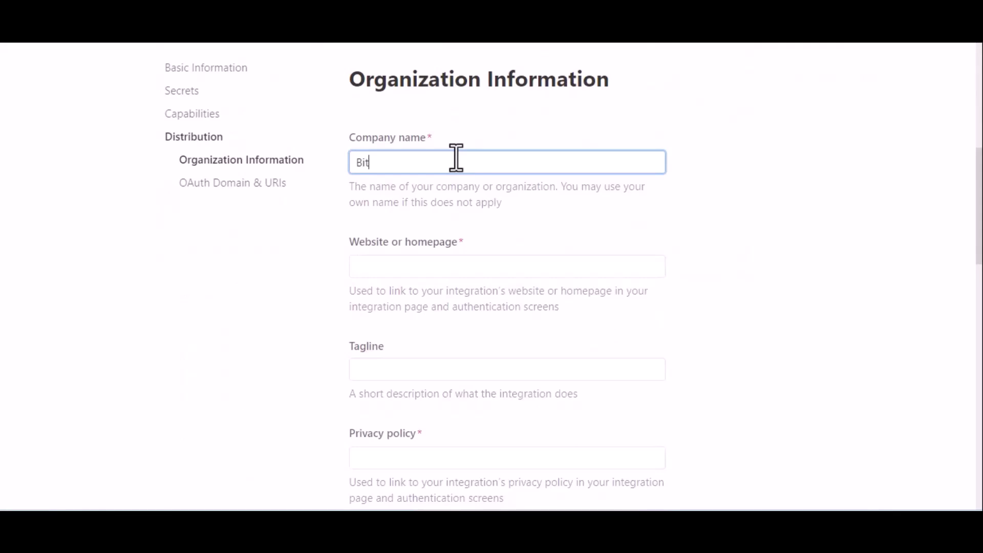
{"action": "type", "text": " Appd"}
{"action": "left_click", "coordinate": [411, 264]}
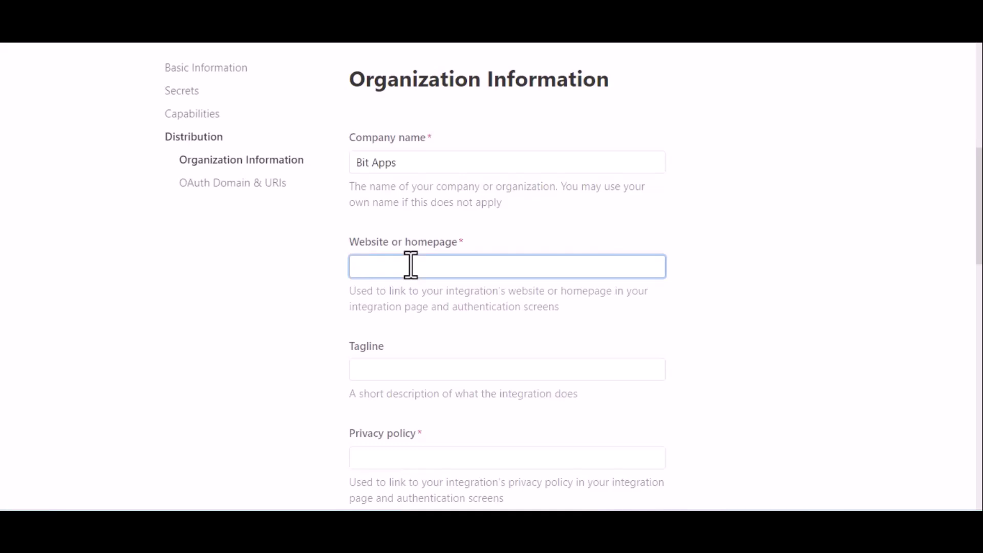
{"action": "key", "text": "super+v"}
{"action": "left_click", "coordinate": [456, 252]}
{"action": "scroll", "coordinate": [555, 349], "scroll_direction": "down", "scroll_amount": 2}
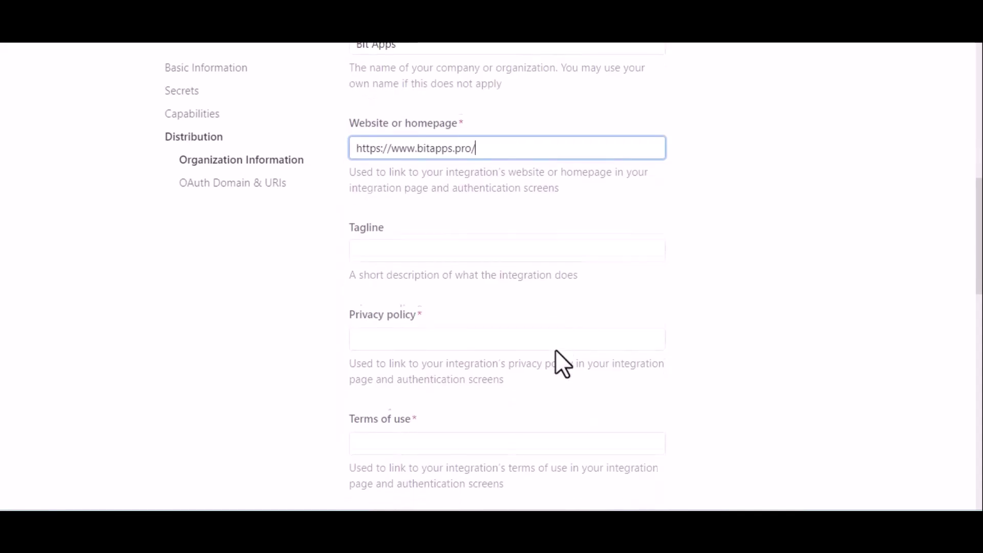
{"action": "scroll", "coordinate": [555, 349], "scroll_direction": "down", "scroll_amount": 2}
{"action": "left_click", "coordinate": [465, 274]}
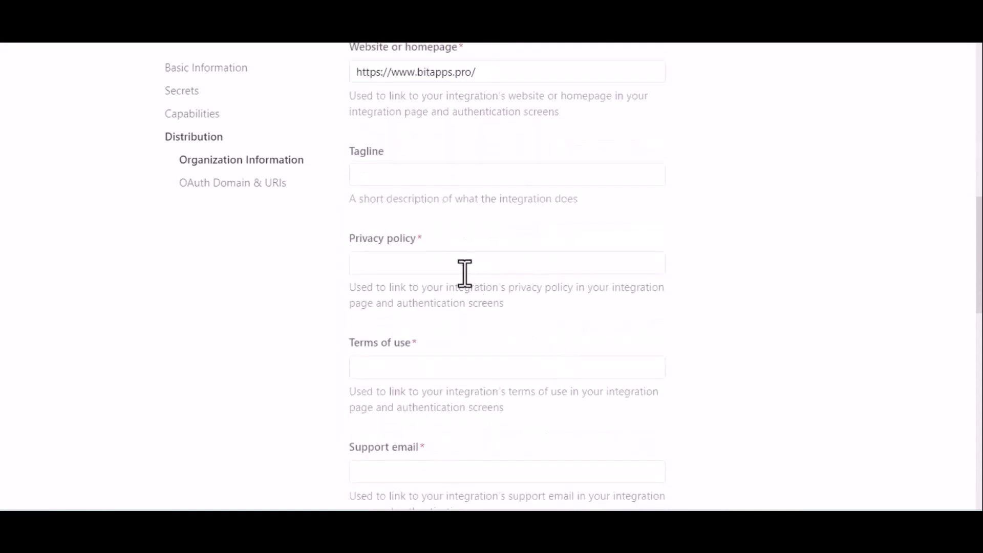
Fill Privacy policy and Terms of use with the bitapps.pro privacy-policy and terms-of-use URLs.
{"action": "left_click", "coordinate": [429, 262]}
{"action": "key", "text": "super+v"}
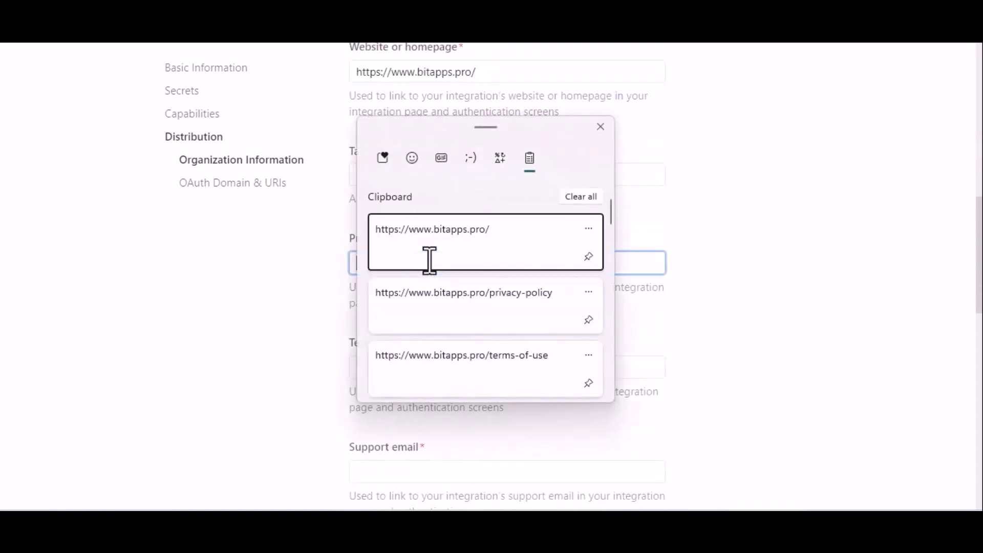
{"action": "left_click", "coordinate": [477, 303]}
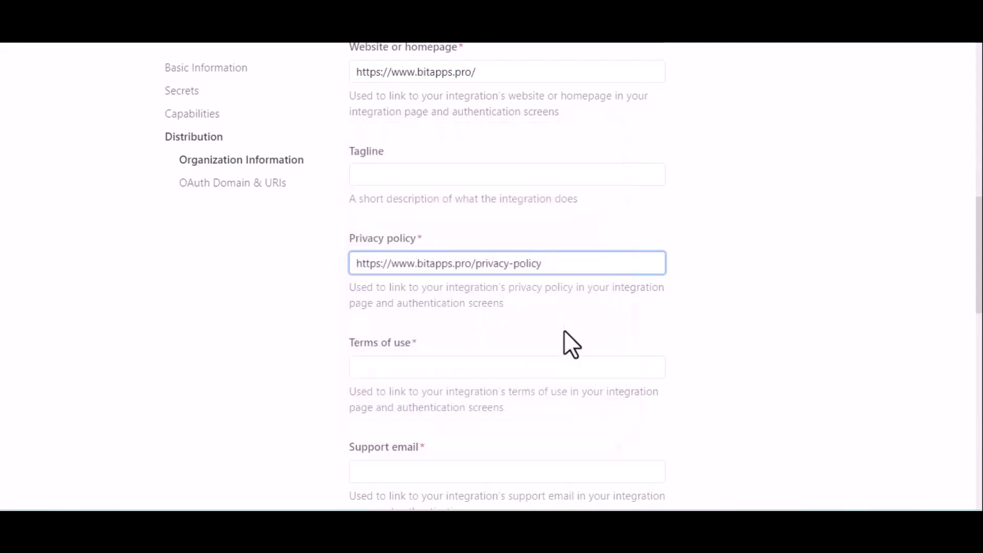
{"action": "left_click", "coordinate": [510, 362]}
{"action": "key", "text": "super+v"}
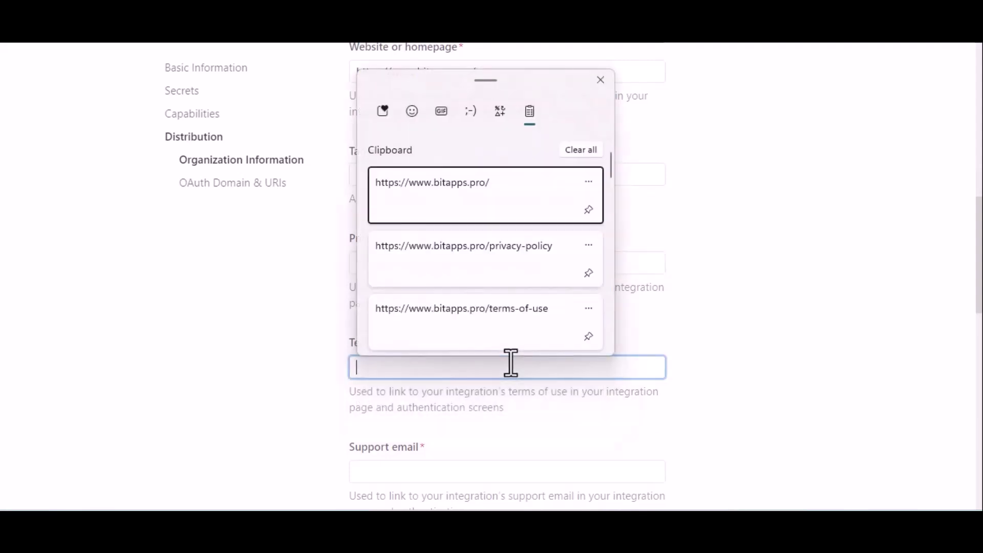
{"action": "left_click", "coordinate": [536, 326]}
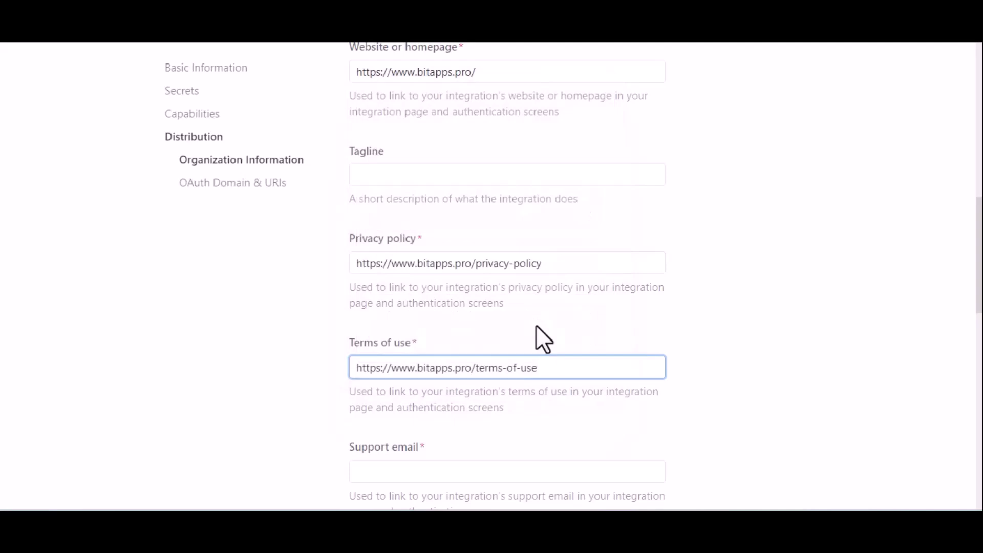
{"action": "scroll", "coordinate": [626, 351], "scroll_direction": "down", "scroll_amount": 5}
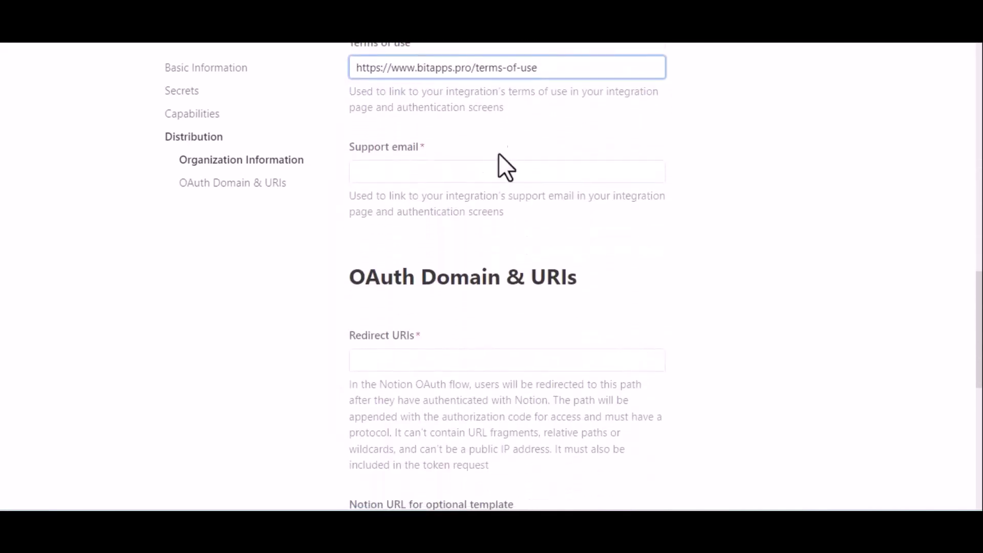
Enter the company's support email address in the Support email field.
{"action": "left_click", "coordinate": [466, 177]}
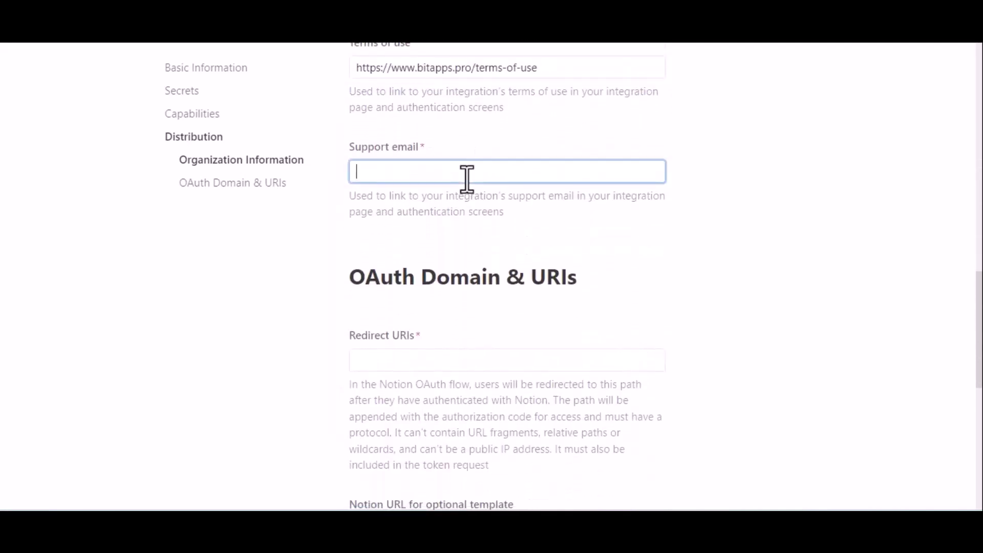
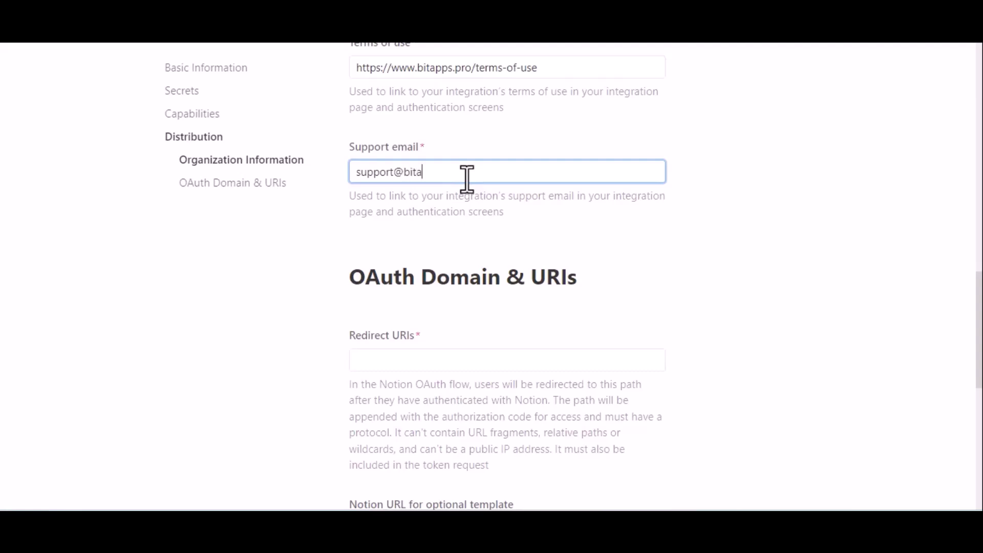
{"action": "left_click", "coordinate": [461, 229]}
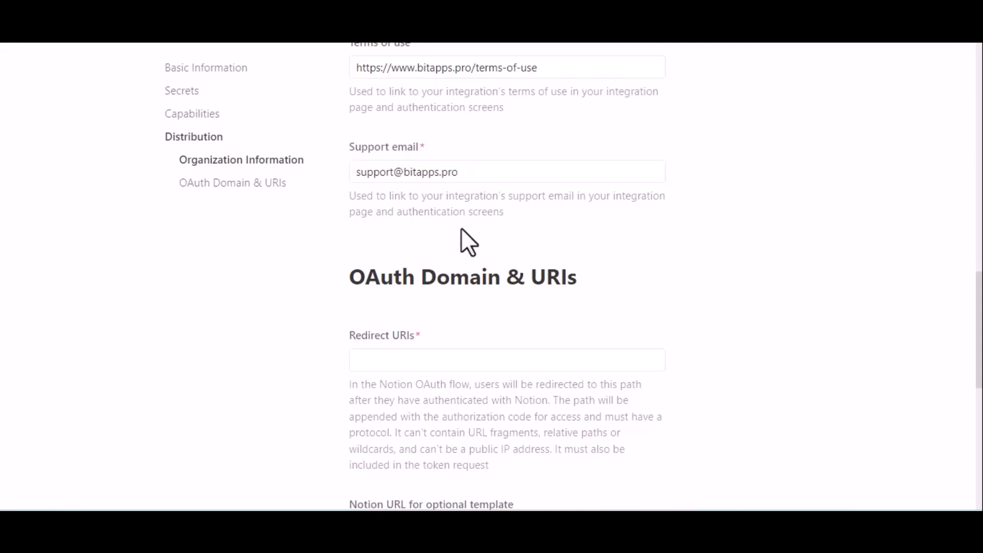
{"action": "scroll", "coordinate": [461, 228], "scroll_direction": "down", "scroll_amount": 2}
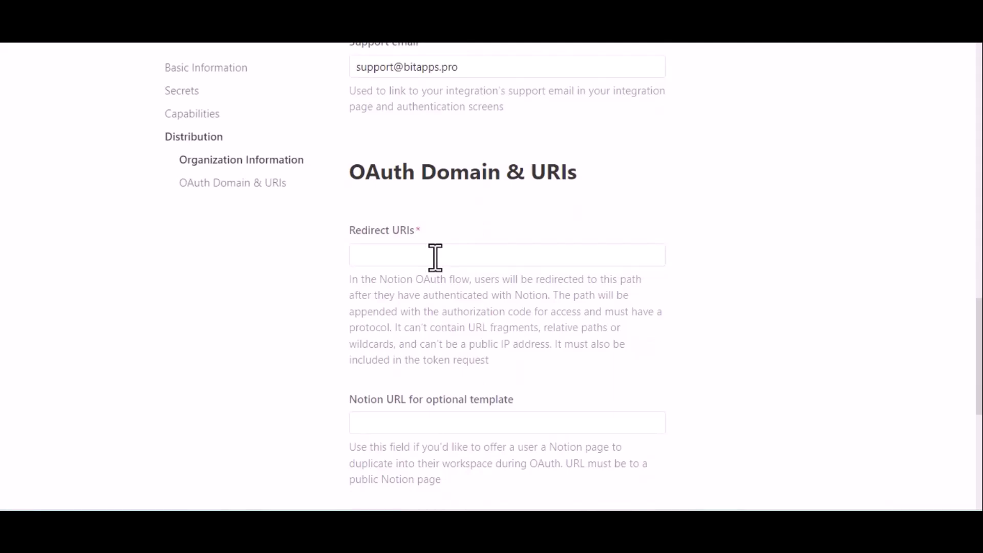
Add the Bit Integrations redirect URI to the Notion integration's Redirect URIs.
{"action": "left_click", "coordinate": [435, 257]}
{"action": "key", "text": "ctrl+Tab"}
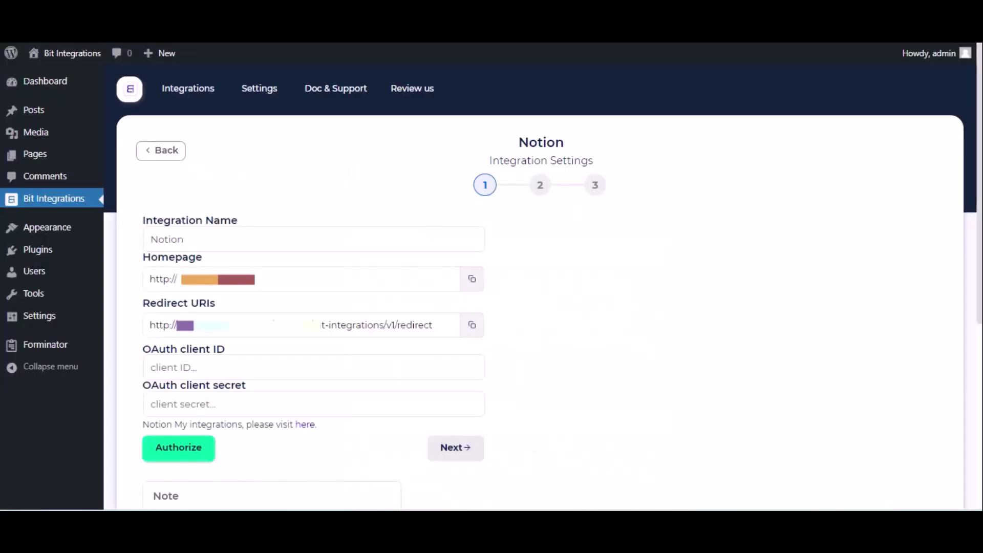
{"action": "triple_click", "coordinate": [382, 325]}
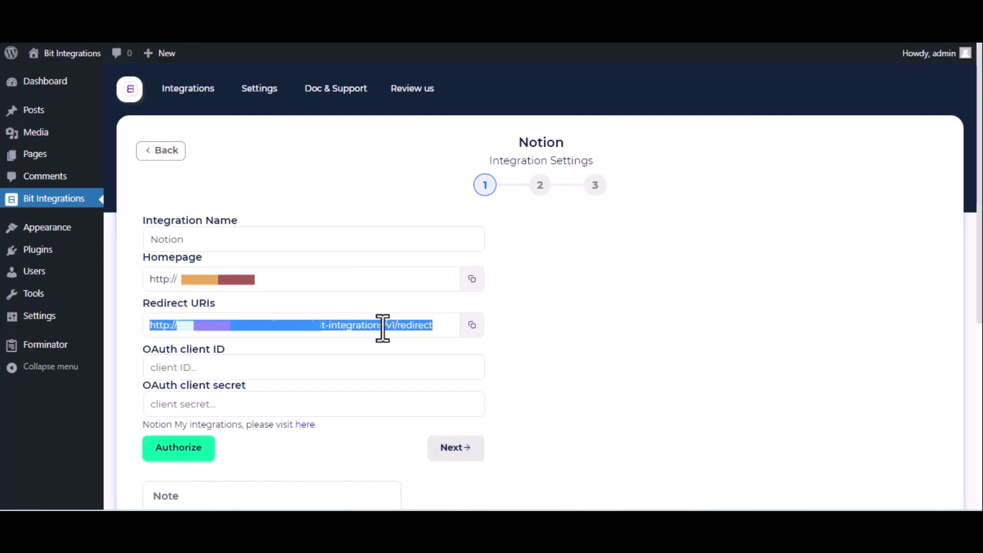
{"action": "key", "text": "ctrl+Tab"}
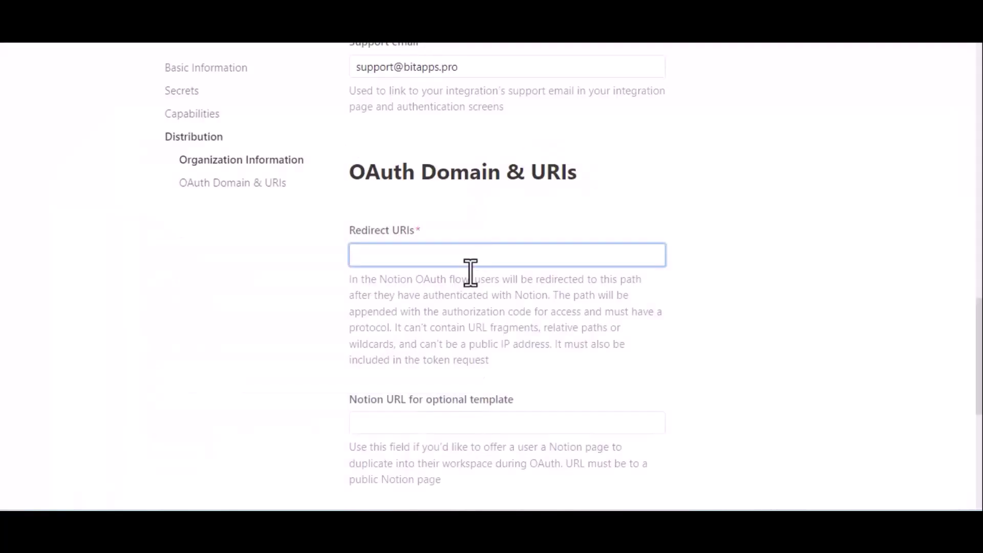
{"action": "type", "text": "http://bit-integrations.local/wp-json/bit-integrations/v1/redirect"}
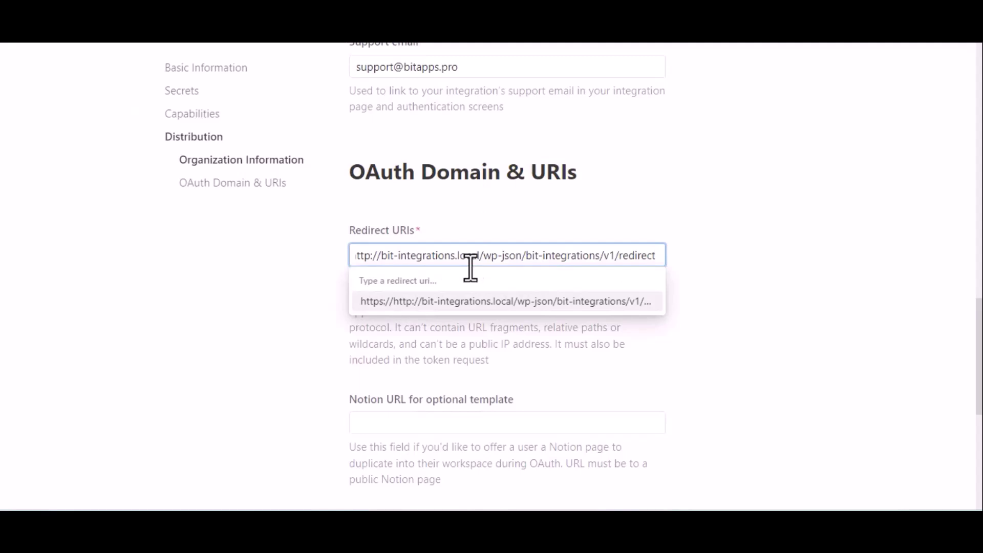
{"action": "left_click", "coordinate": [494, 302]}
Submit the distribution settings and confirm making the integration public.
{"action": "scroll", "coordinate": [495, 305], "scroll_direction": "down", "scroll_amount": 2}
{"action": "scroll", "coordinate": [496, 320], "scroll_direction": "down", "scroll_amount": 2}
{"action": "left_click", "coordinate": [620, 358]}
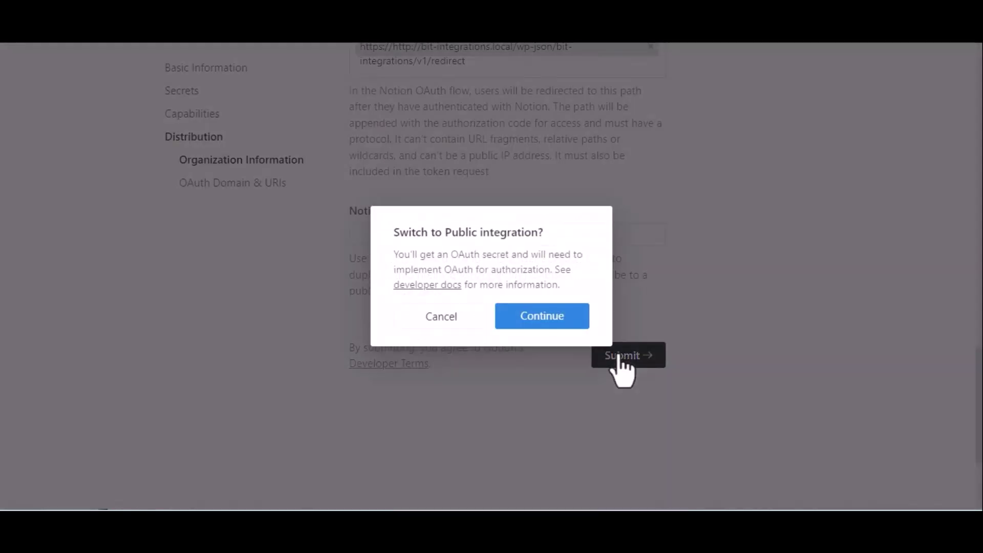
{"action": "left_click", "coordinate": [535, 317]}
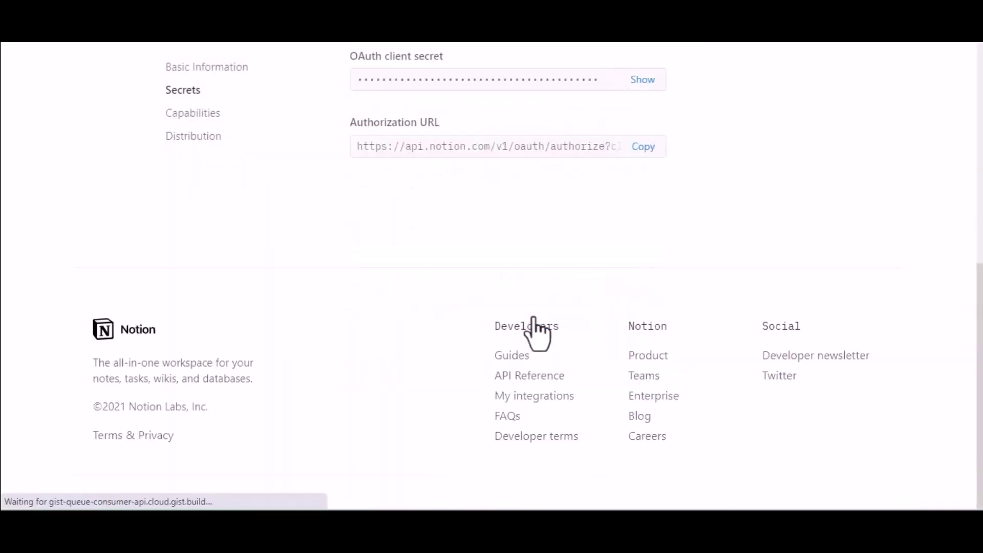
Copy Notion's OAuth client ID into the Bit Integrations OAuth client ID field.
{"action": "scroll", "coordinate": [534, 318], "scroll_direction": "up", "scroll_amount": 4}
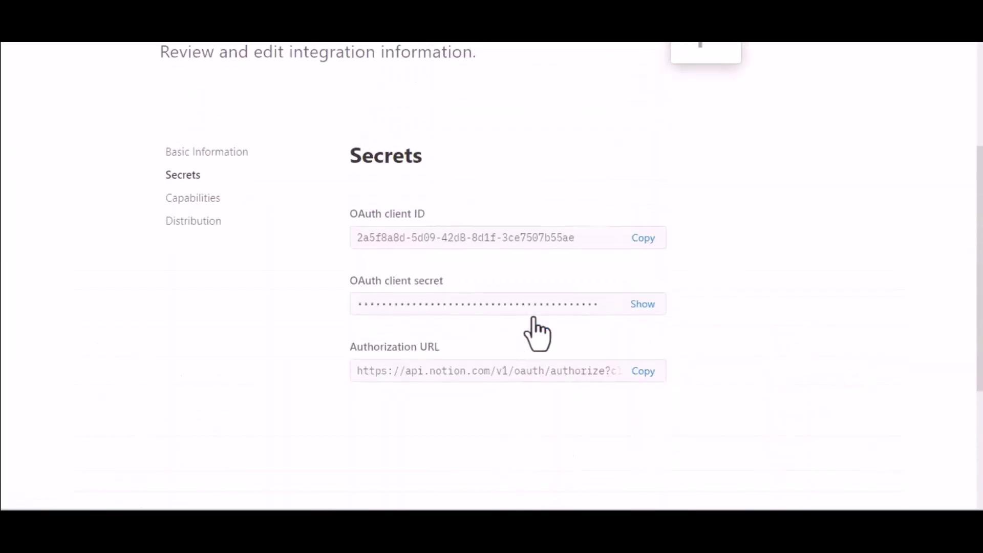
{"action": "left_click", "coordinate": [646, 238]}
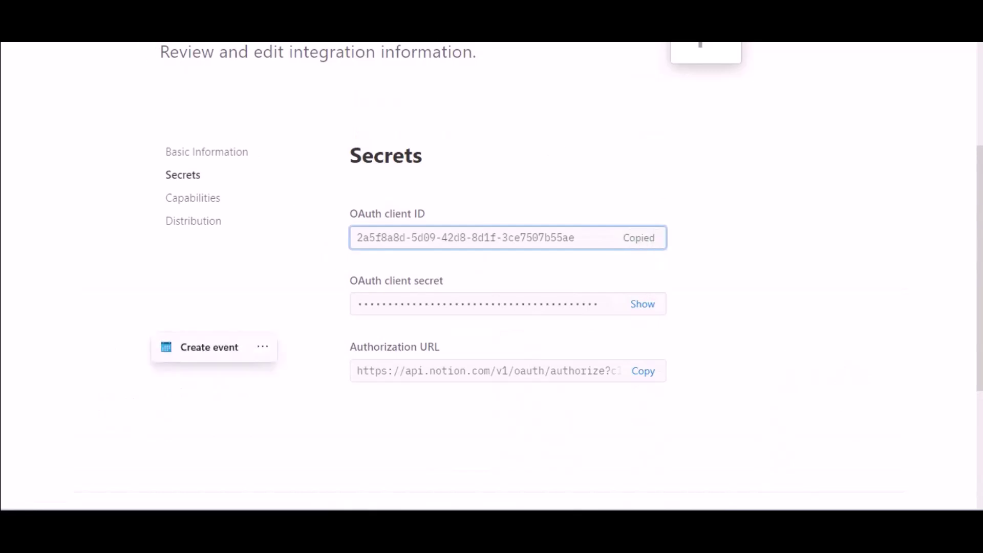
{"action": "key", "text": "ctrl+Tab"}
{"action": "left_click", "coordinate": [260, 367]}
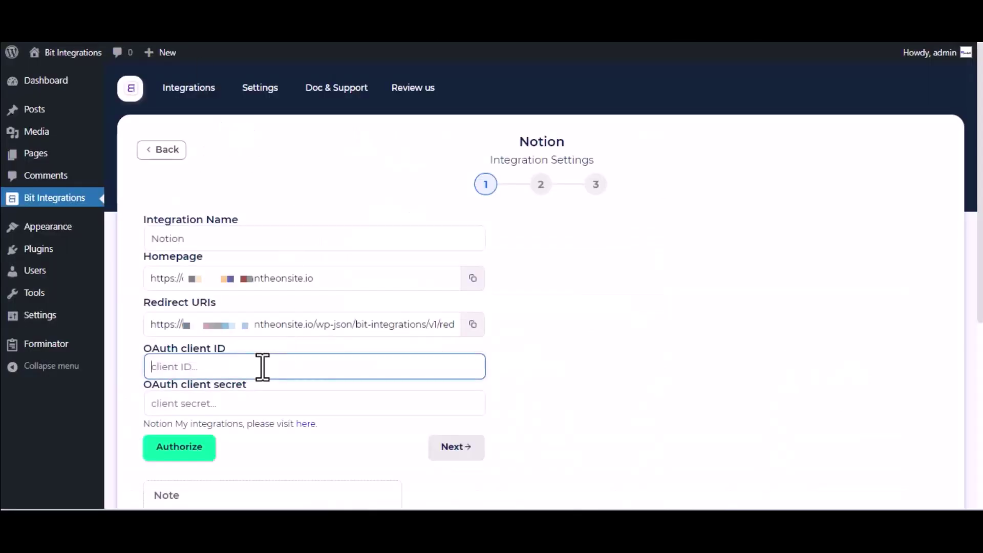
{"action": "key", "text": "ctrl+v"}
Reveal Notion's OAuth client secret and paste it into the Bit Integrations client secret field.
{"action": "key", "text": "ctrl+shift+Tab"}
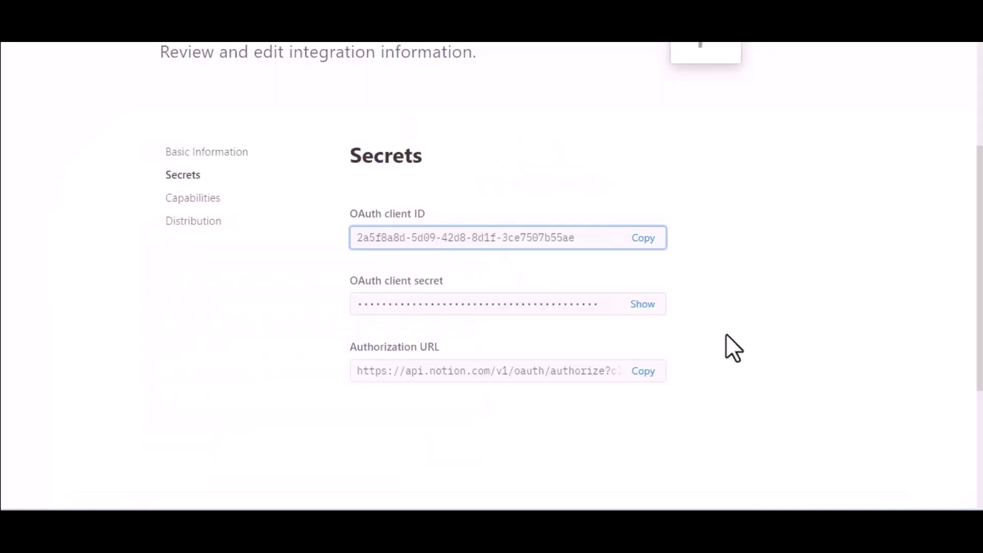
{"action": "left_click", "coordinate": [641, 303]}
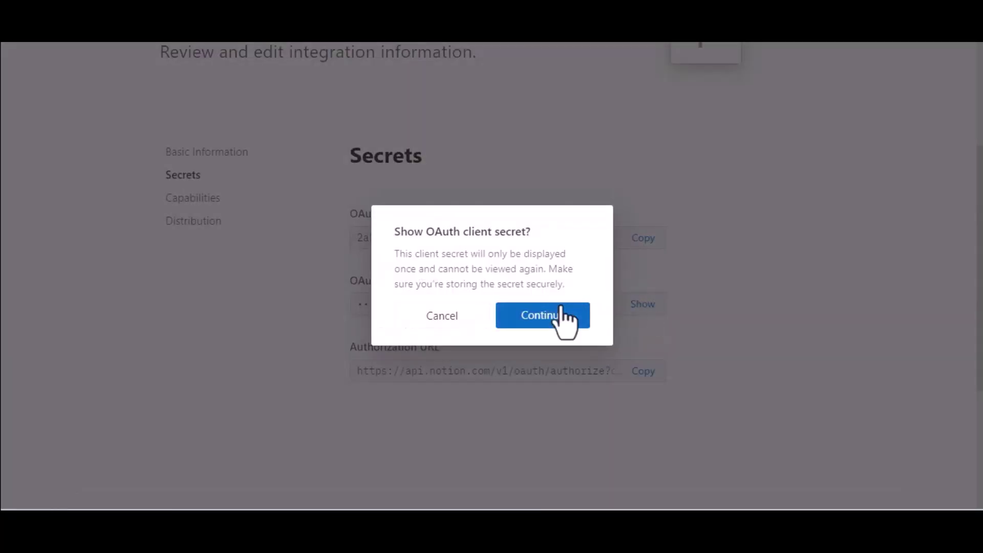
{"action": "left_click", "coordinate": [562, 310]}
{"action": "left_click", "coordinate": [644, 311]}
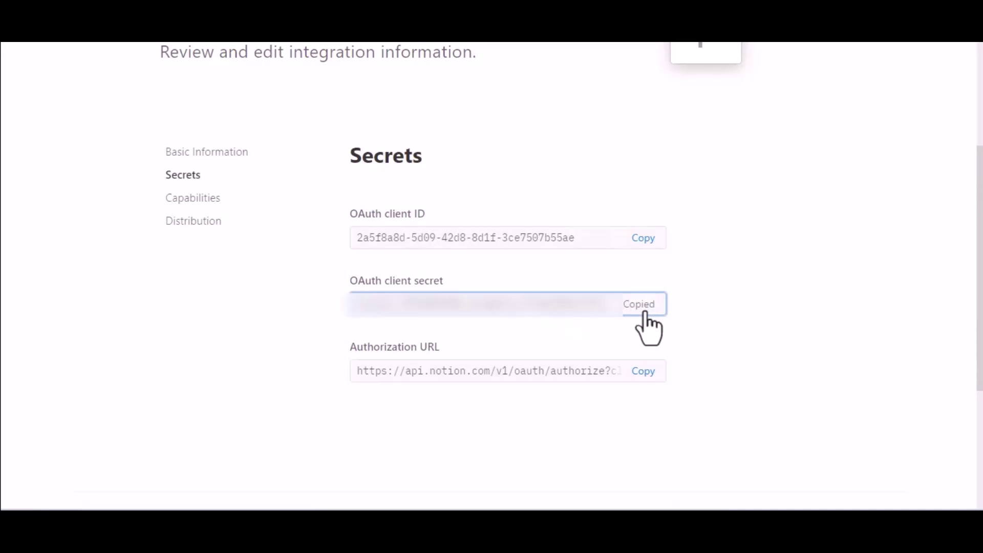
{"action": "key", "text": "ctrl+Tab"}
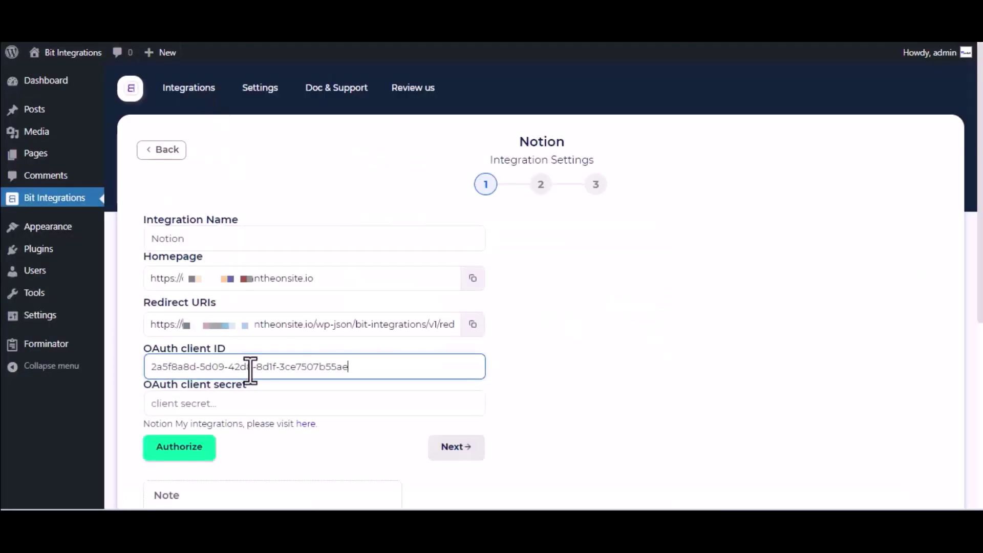
{"action": "left_click", "coordinate": [267, 403]}
{"action": "key", "text": "ctrl+v"}
{"action": "key", "text": "ctrl+v"}
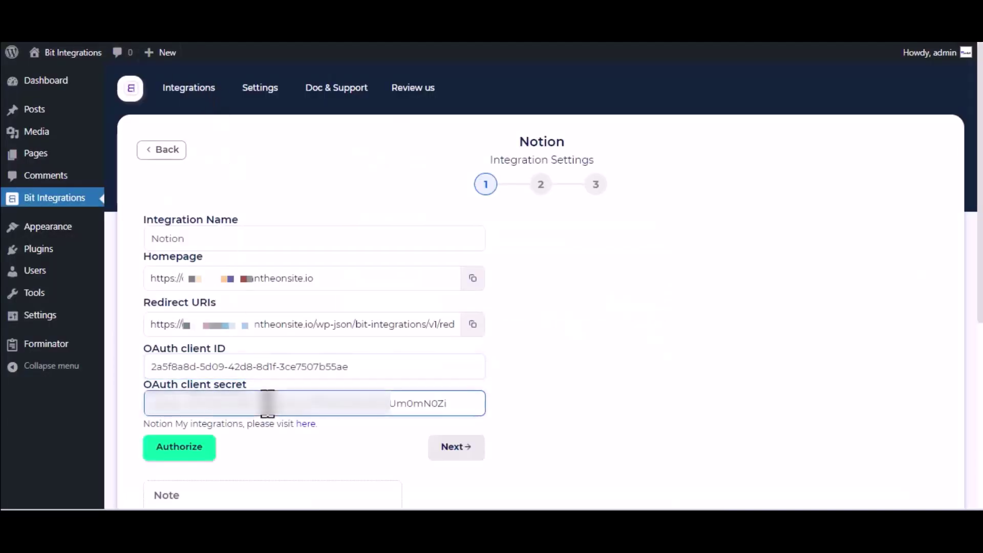
{"action": "scroll", "coordinate": [267, 403], "scroll_direction": "down", "scroll_amount": 2}
Authorize Bit Integrations in Notion, sharing only the Journal page, and proceed with Next.
{"action": "left_click", "coordinate": [187, 365]}
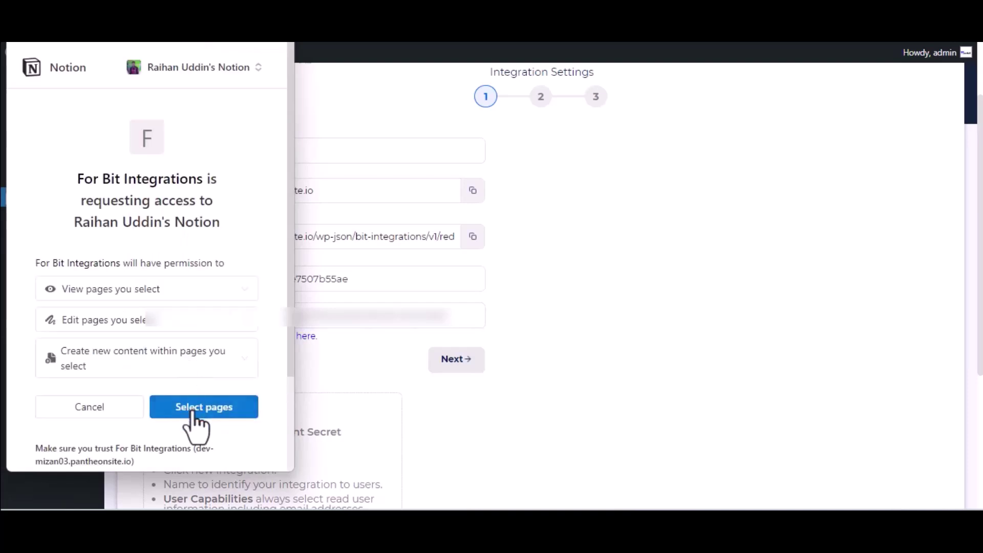
{"action": "left_click", "coordinate": [193, 409]}
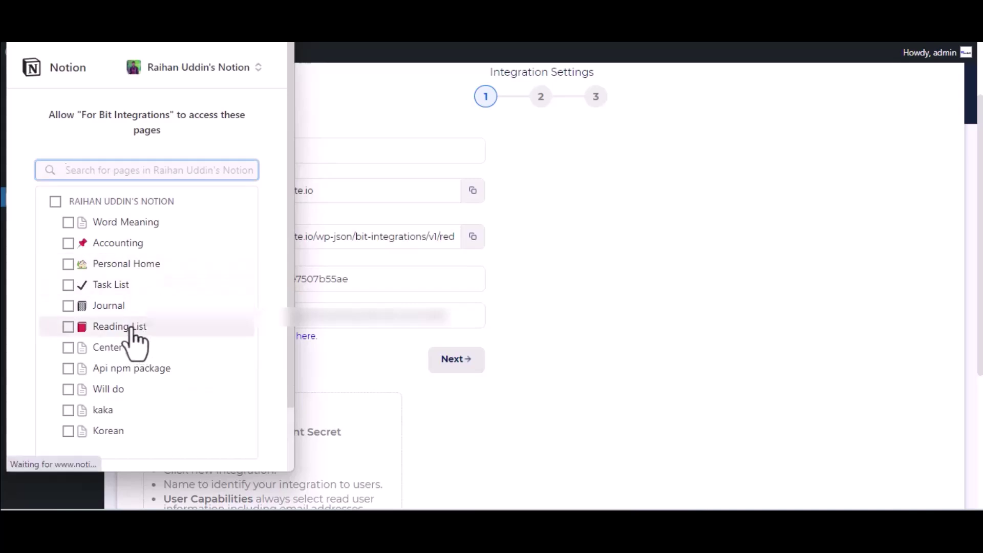
{"action": "left_click", "coordinate": [119, 306]}
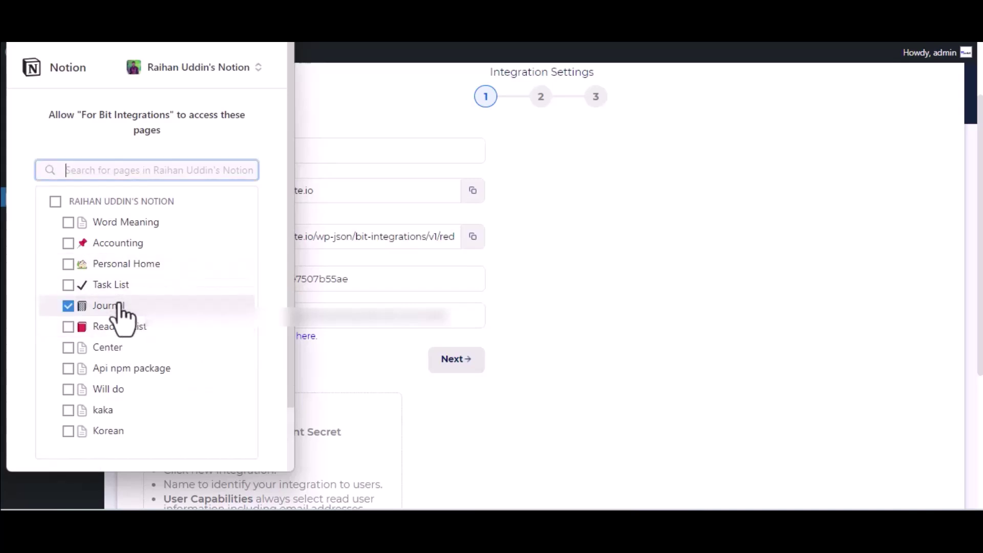
{"action": "scroll", "coordinate": [119, 313], "scroll_direction": "down", "scroll_amount": 2}
{"action": "left_click", "coordinate": [202, 415]}
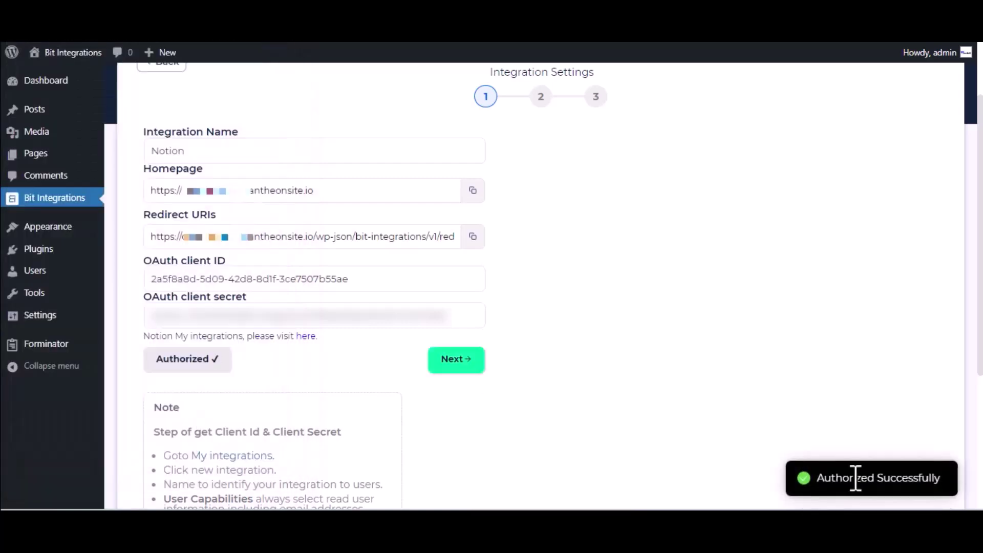
{"action": "left_click", "coordinate": [471, 361]}
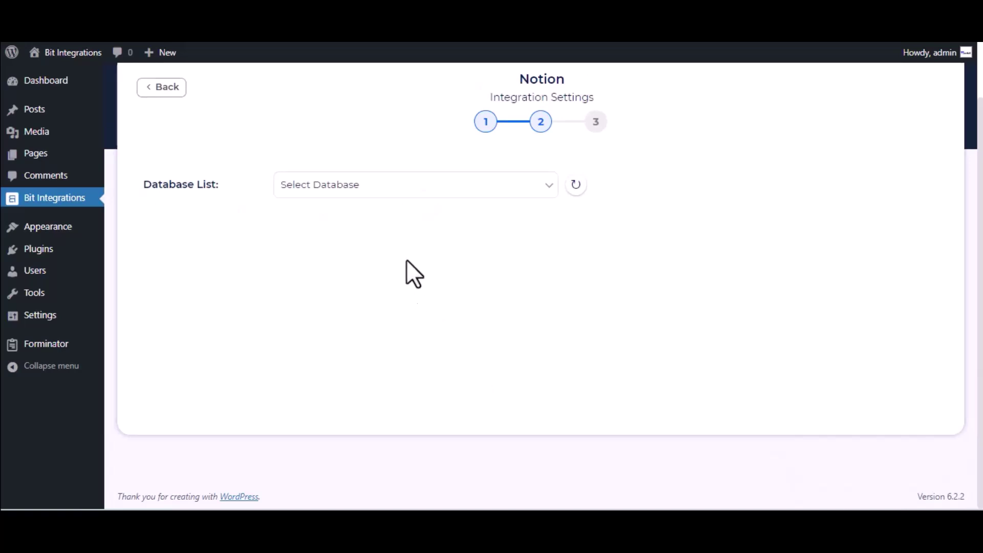
Target the Journal Notion database and map the Name-1 form field to Name.
{"action": "left_click", "coordinate": [367, 201]}
{"action": "left_click", "coordinate": [368, 226]}
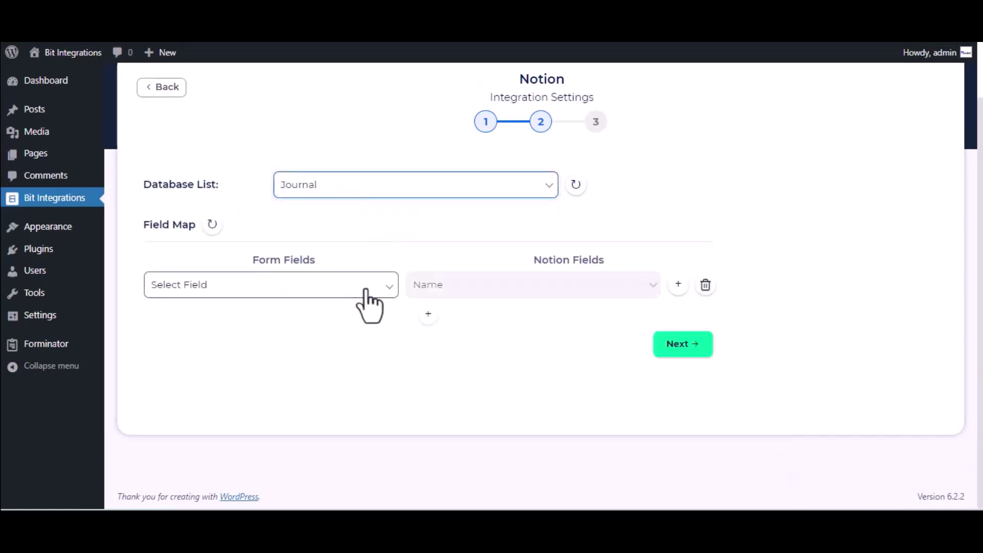
{"action": "left_click", "coordinate": [316, 297]}
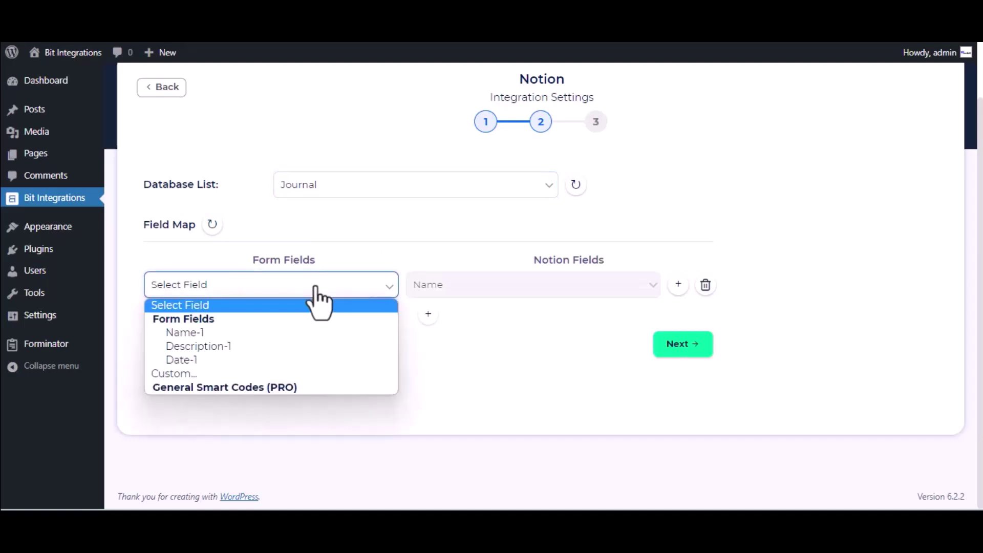
{"action": "left_click", "coordinate": [293, 337]}
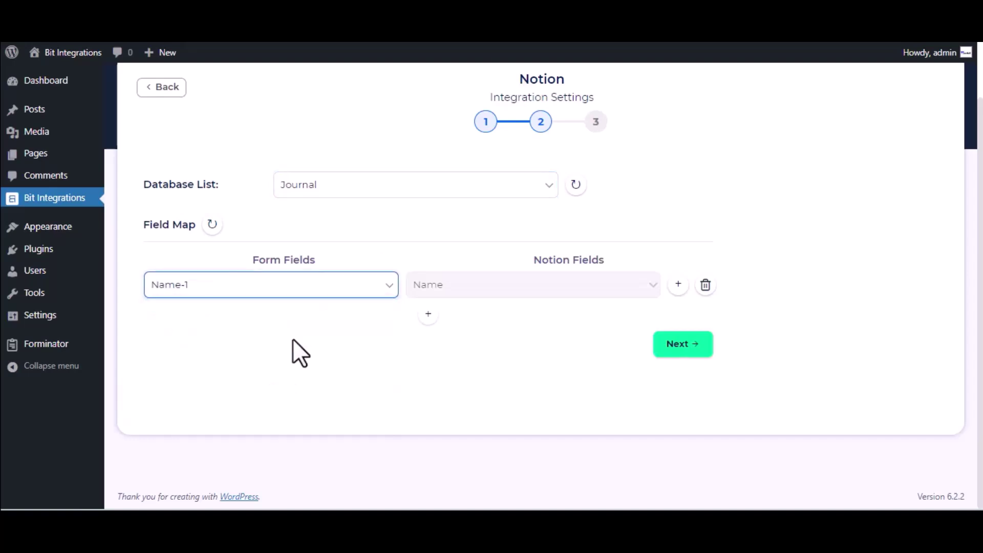
Add a second mapping sending Description-1 to the Tags property and finish the integration.
{"action": "left_click", "coordinate": [429, 315]}
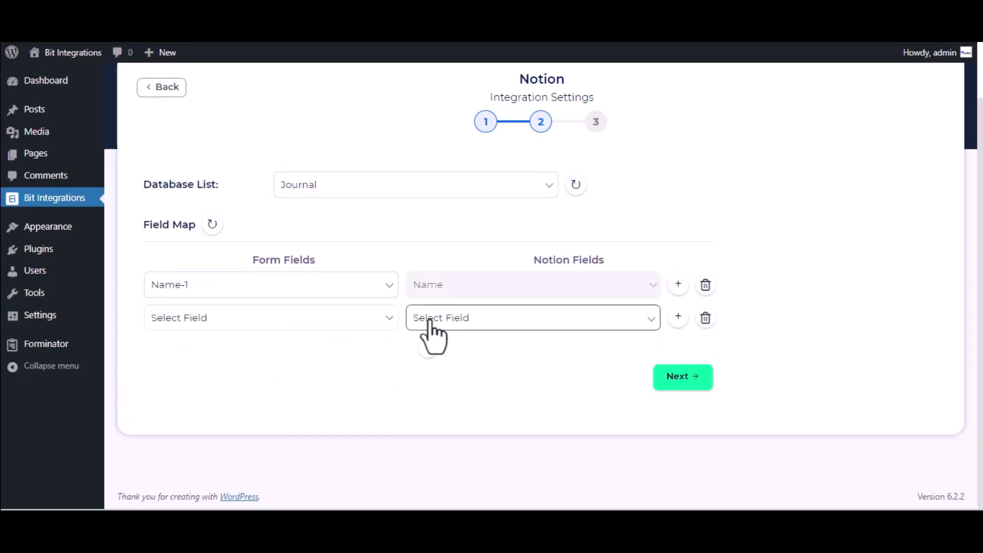
{"action": "left_click", "coordinate": [519, 321]}
{"action": "left_click", "coordinate": [490, 347]}
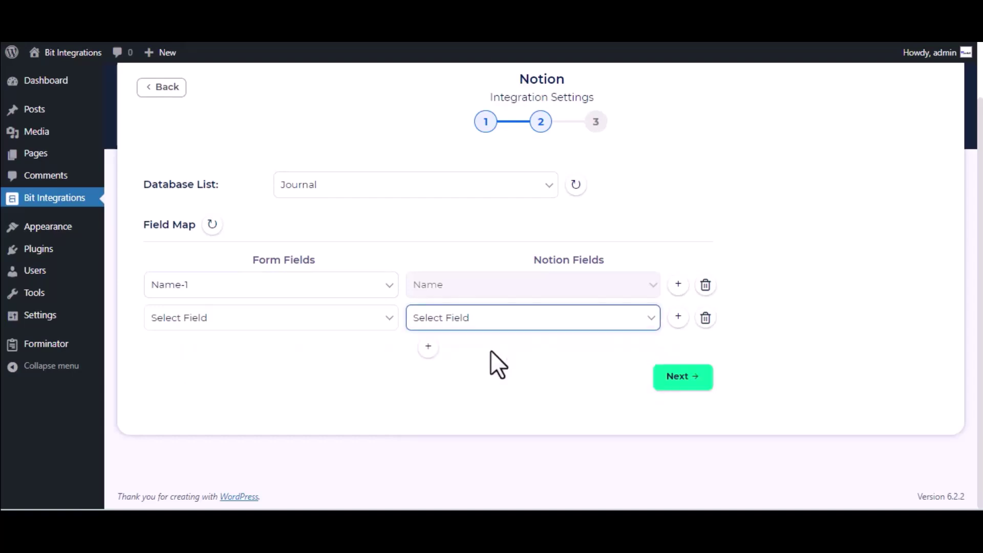
{"action": "left_click", "coordinate": [484, 325]}
{"action": "left_click", "coordinate": [490, 350]}
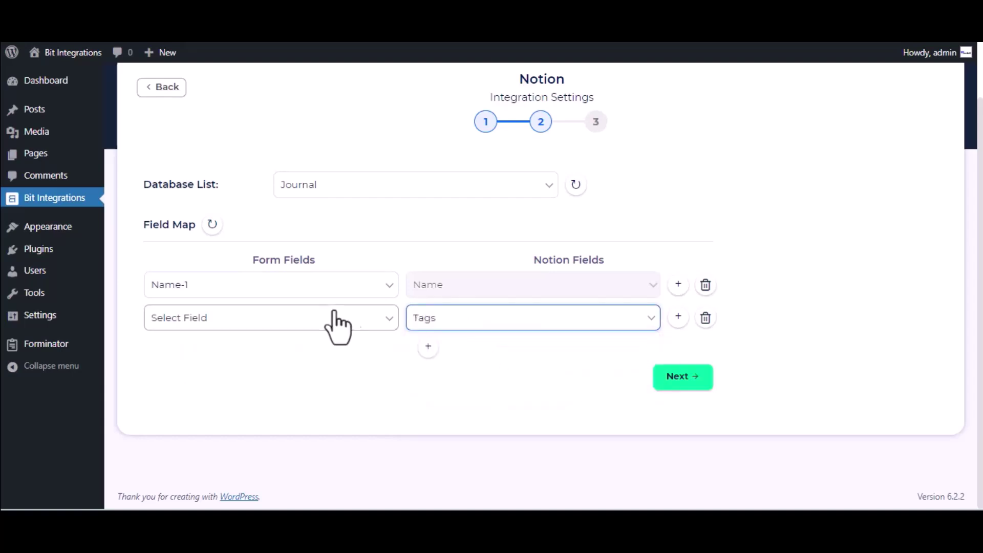
{"action": "left_click", "coordinate": [328, 322]}
{"action": "left_click", "coordinate": [234, 380]}
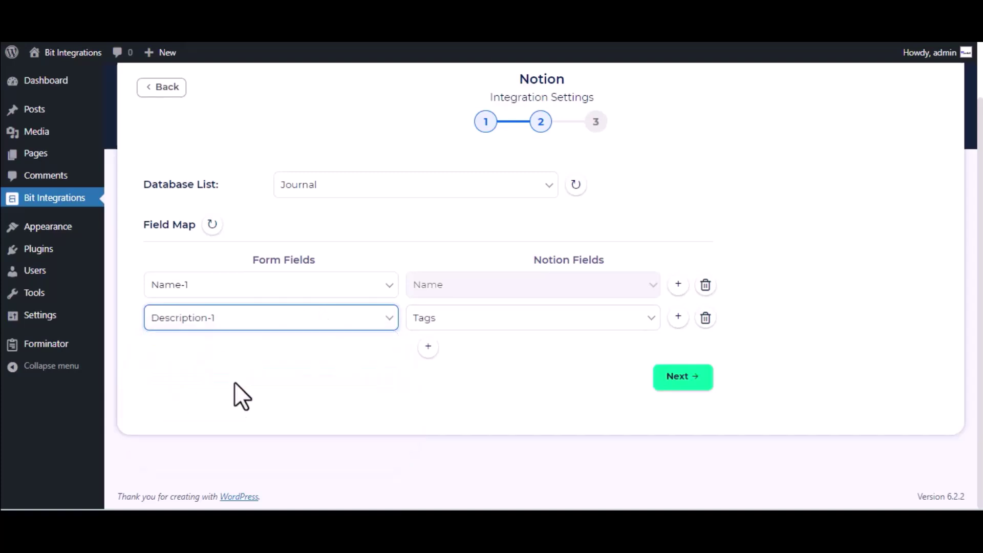
{"action": "left_click", "coordinate": [686, 378]}
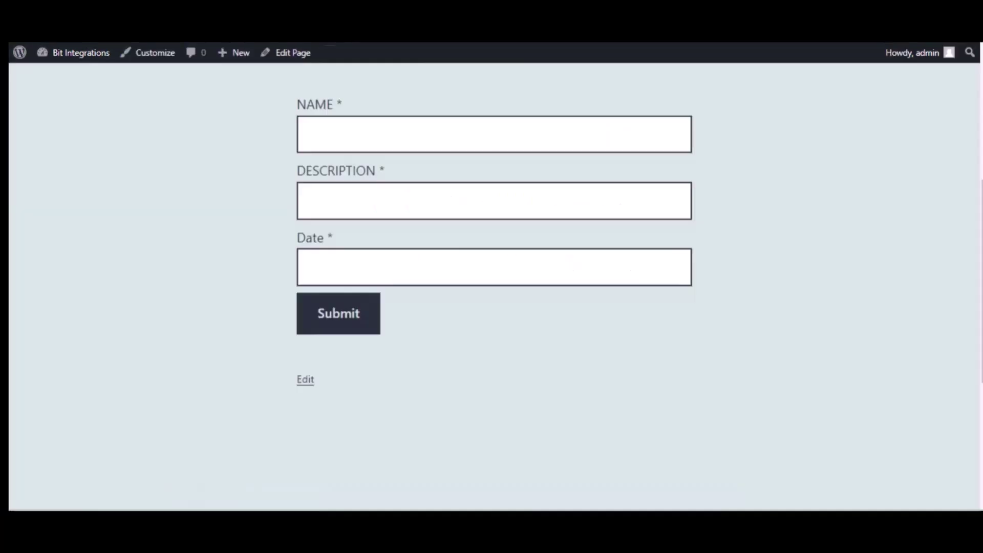
Submit the form with name 'Bit Integrations', description 'Welcome to Bit Integrations Plugin' and date 09/22/2023.
{"action": "left_click", "coordinate": [376, 136]}
{"action": "type", "text": "B"}
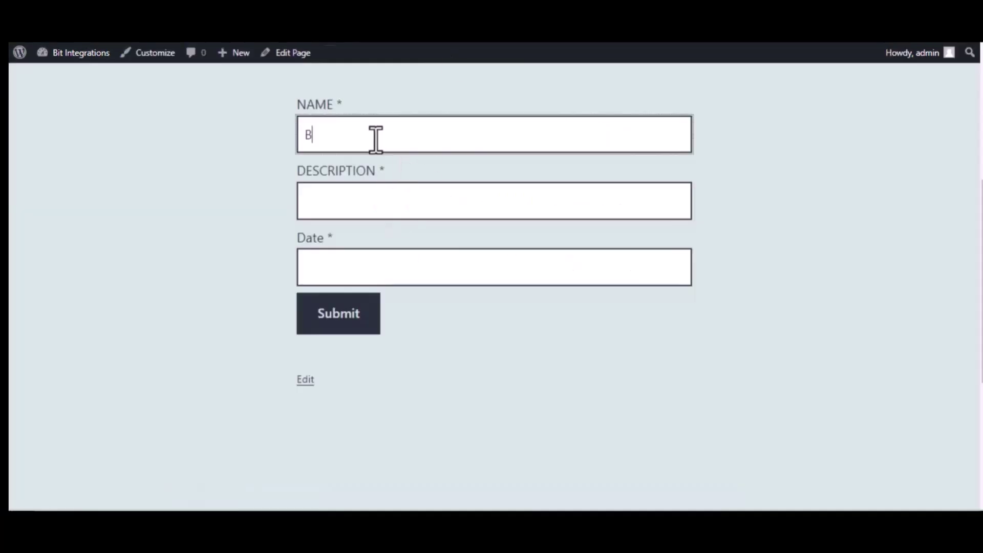
{"action": "type", "text": "it Integrations"}
{"action": "left_click", "coordinate": [390, 195]}
{"action": "type", "text": "We"}
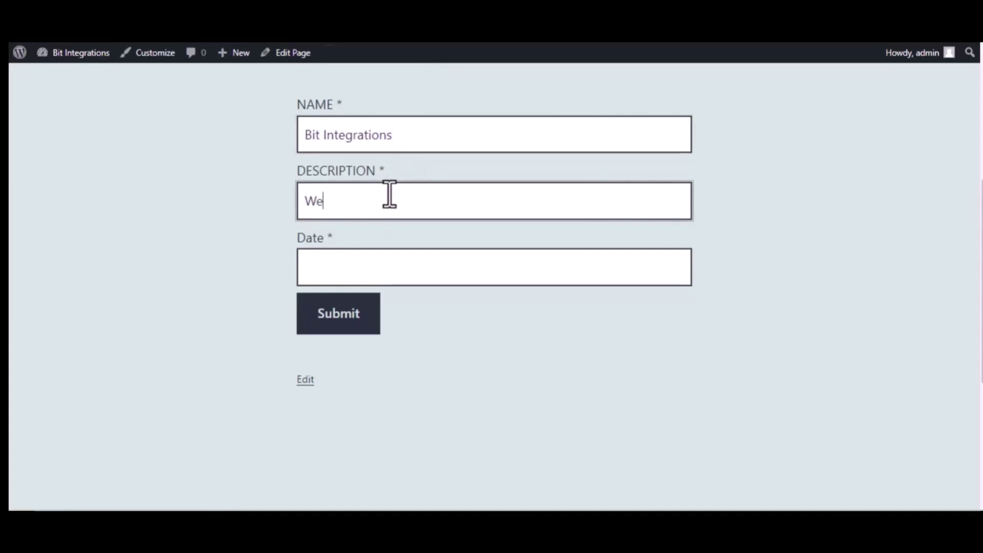
{"action": "type", "text": "lcome to Bit Integrations"}
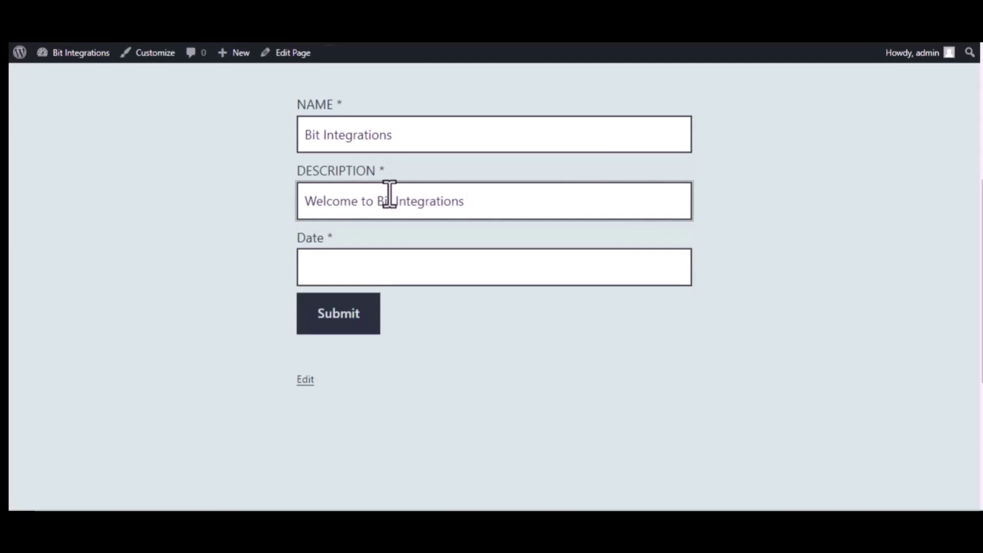
{"action": "type", "text": " Plugin"}
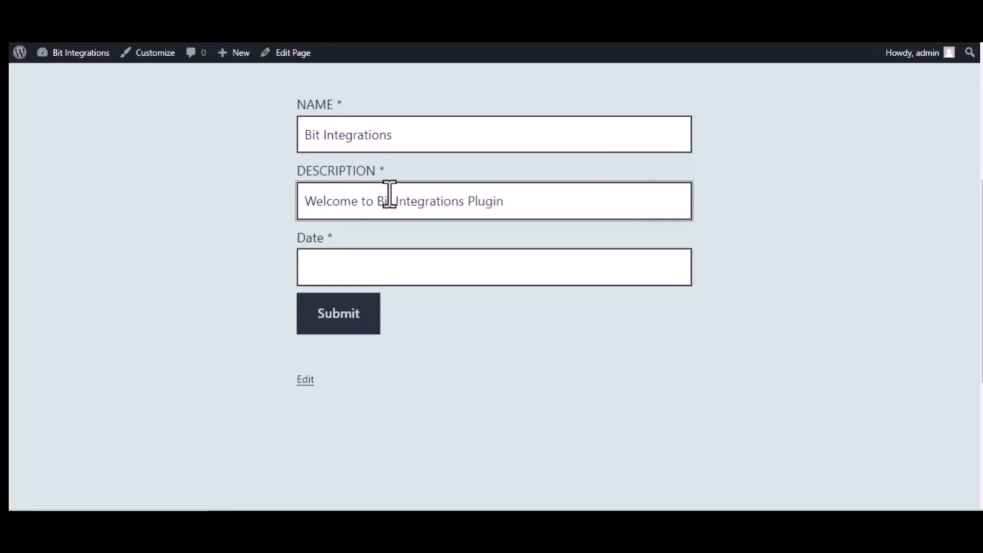
{"action": "left_click", "coordinate": [409, 266]}
{"action": "type", "text": "09/22/2022"}
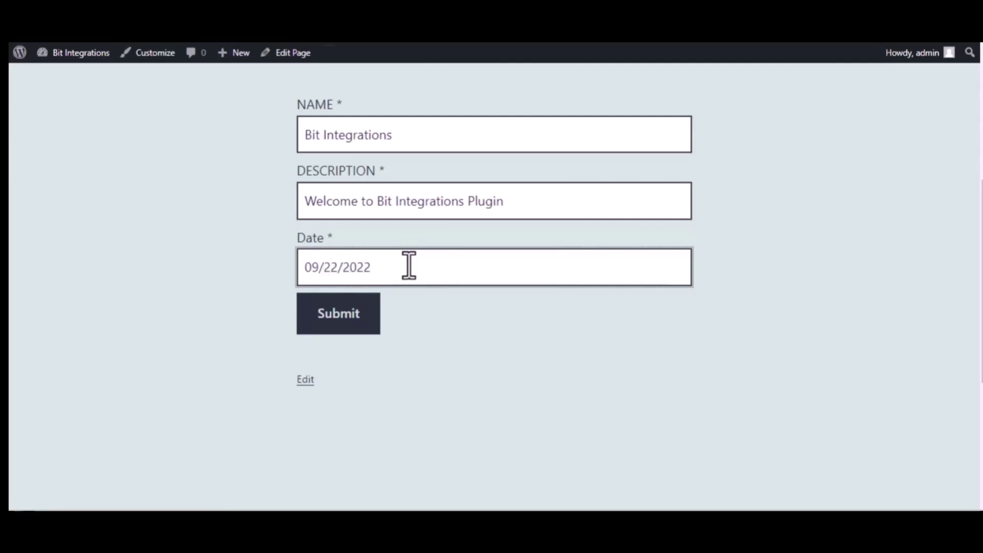
{"action": "key", "text": "BackSpace"}
{"action": "type", "text": "3"}
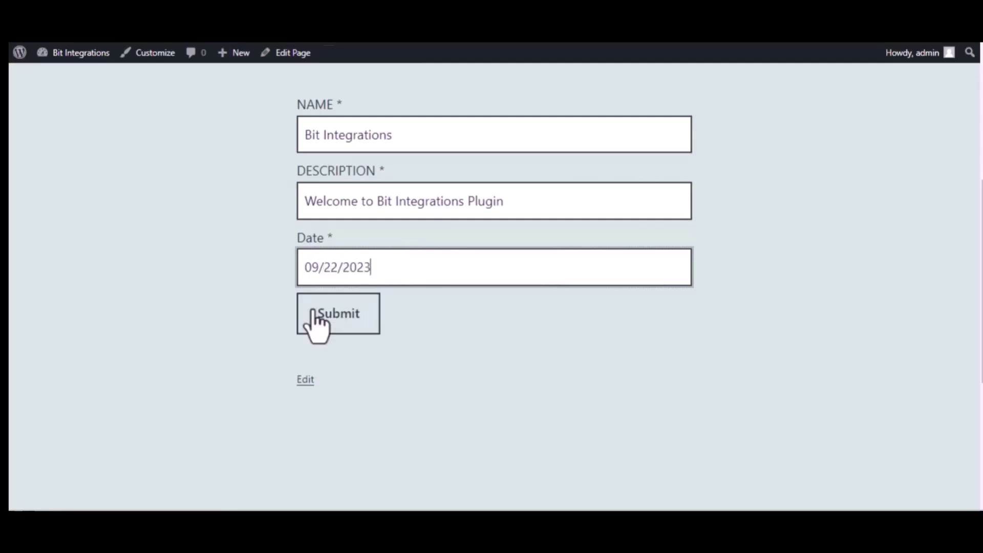
{"action": "left_click", "coordinate": [343, 314]}
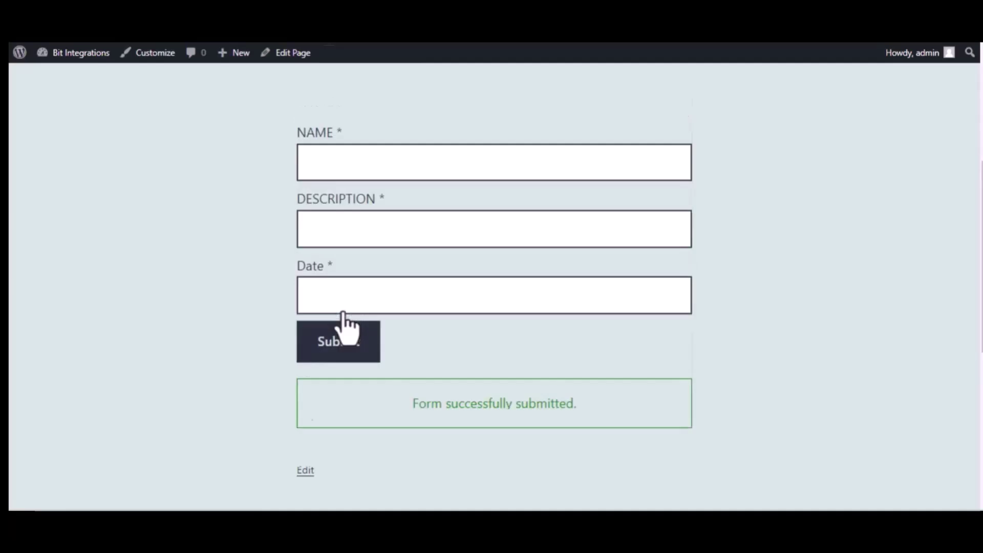